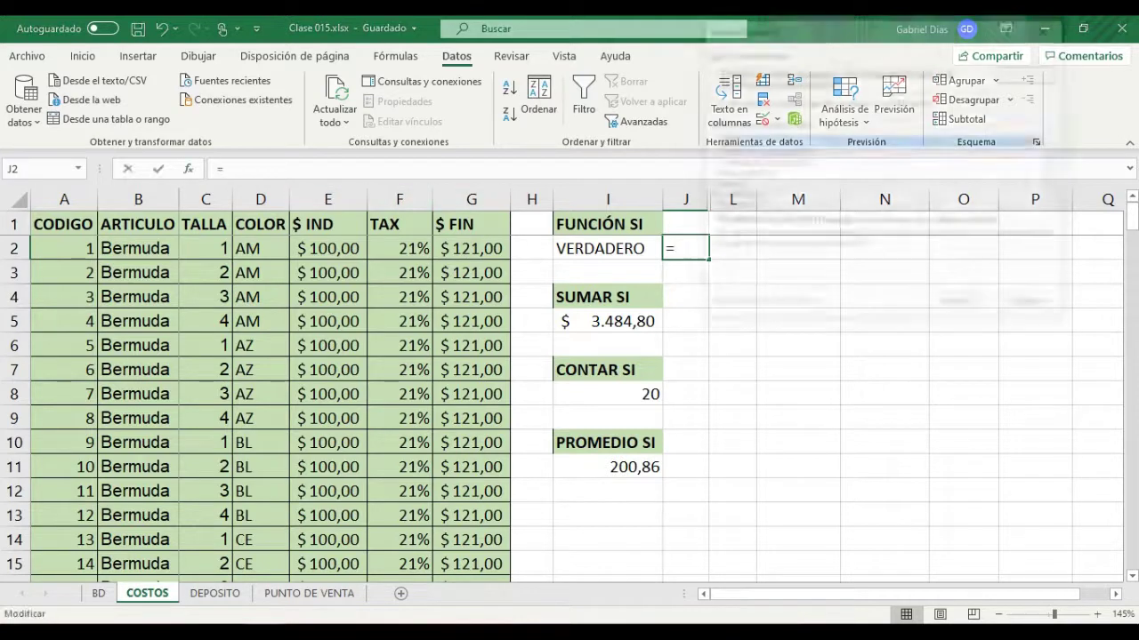
# - Search the function library for "sumar" from cell J2 and leave without inserting a function
pyautogui.hotkey('shift', 'F3')
pyautogui.write('sumar')
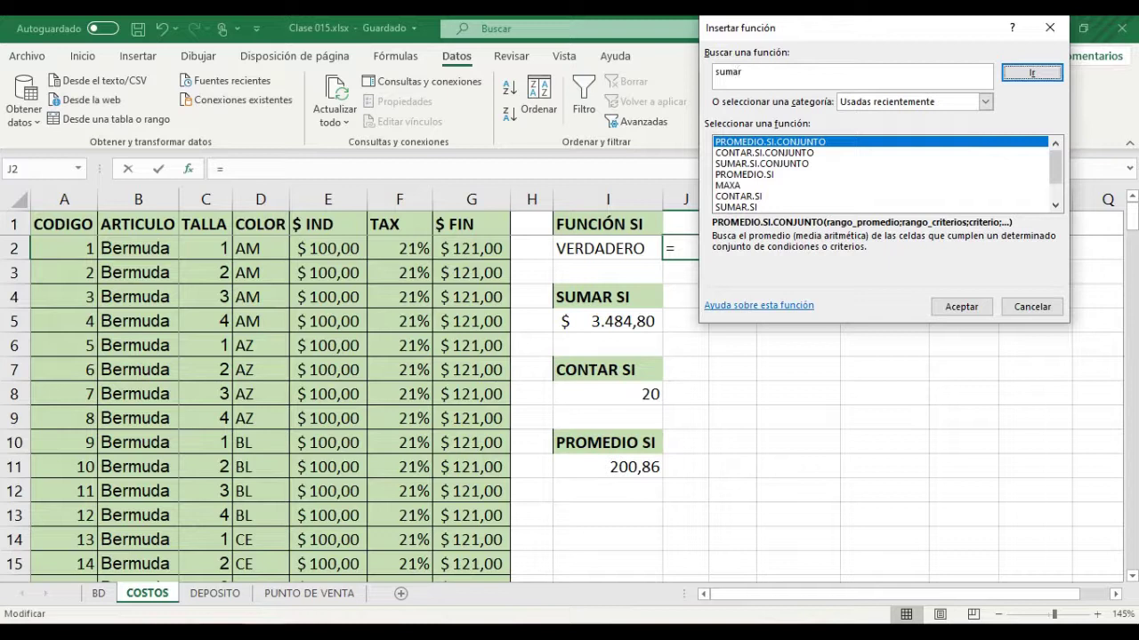
pyautogui.press('Return')
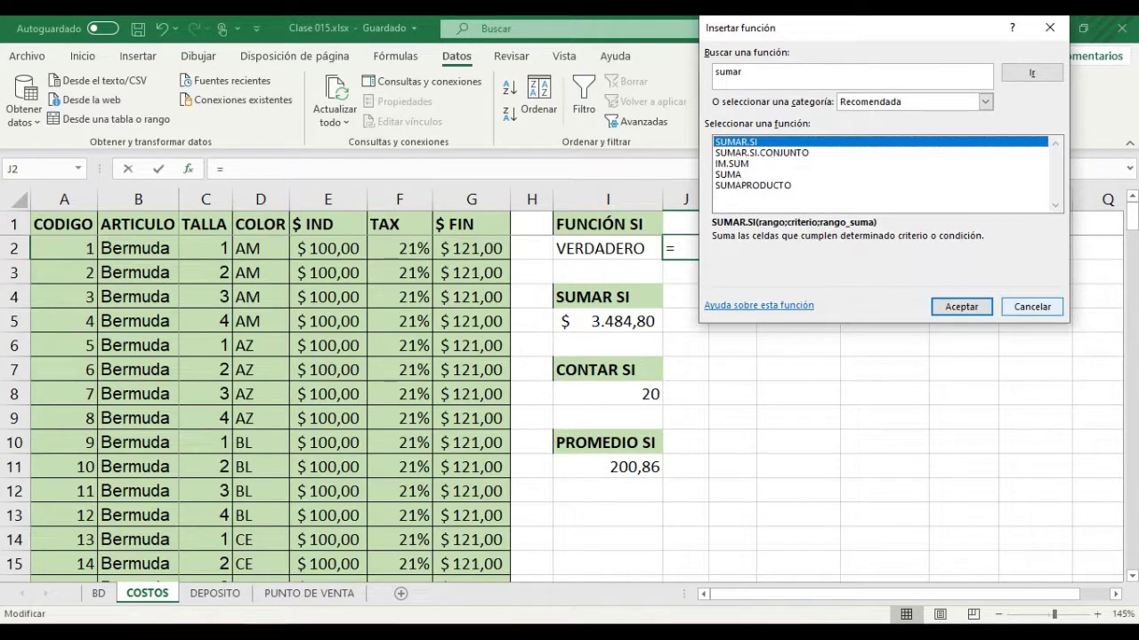
pyautogui.press('Escape')
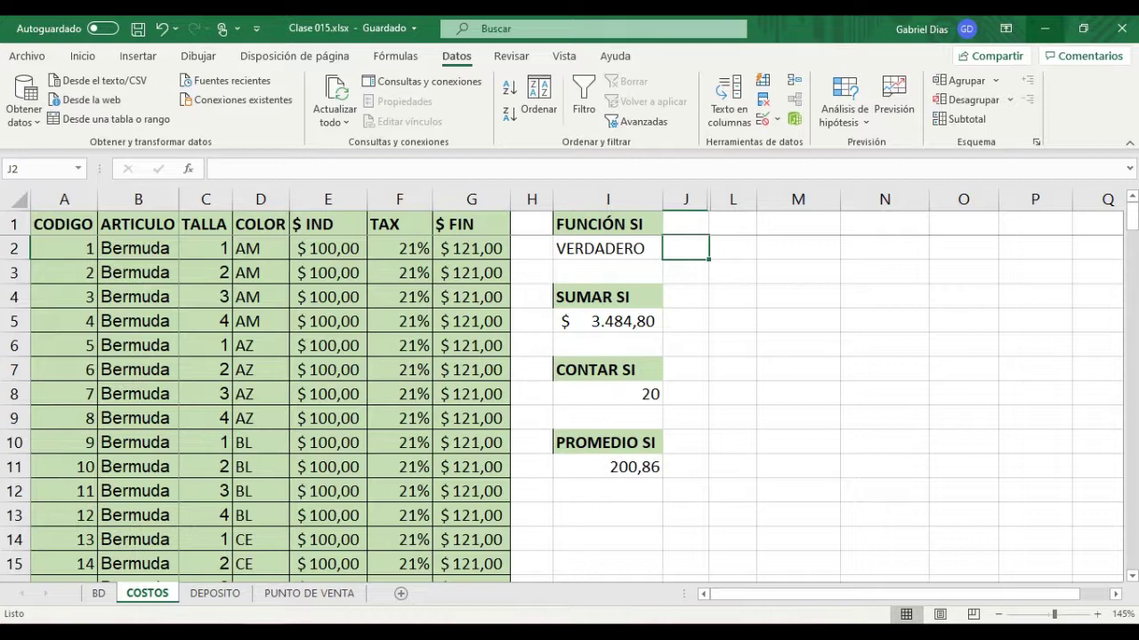
# - Review the headings FUNCIÓN SI, SUMAR SI, CONTAR SI and PROMEDIO SI in column I of the COSTOS sheet
pyautogui.click(608, 223)
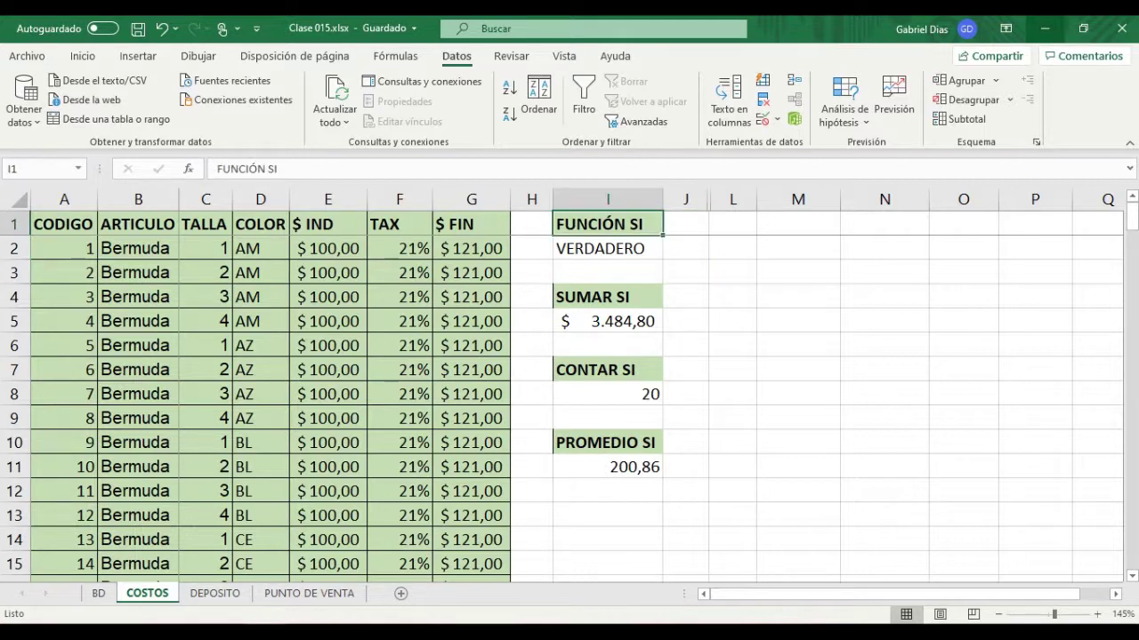
pyautogui.click(607, 296)
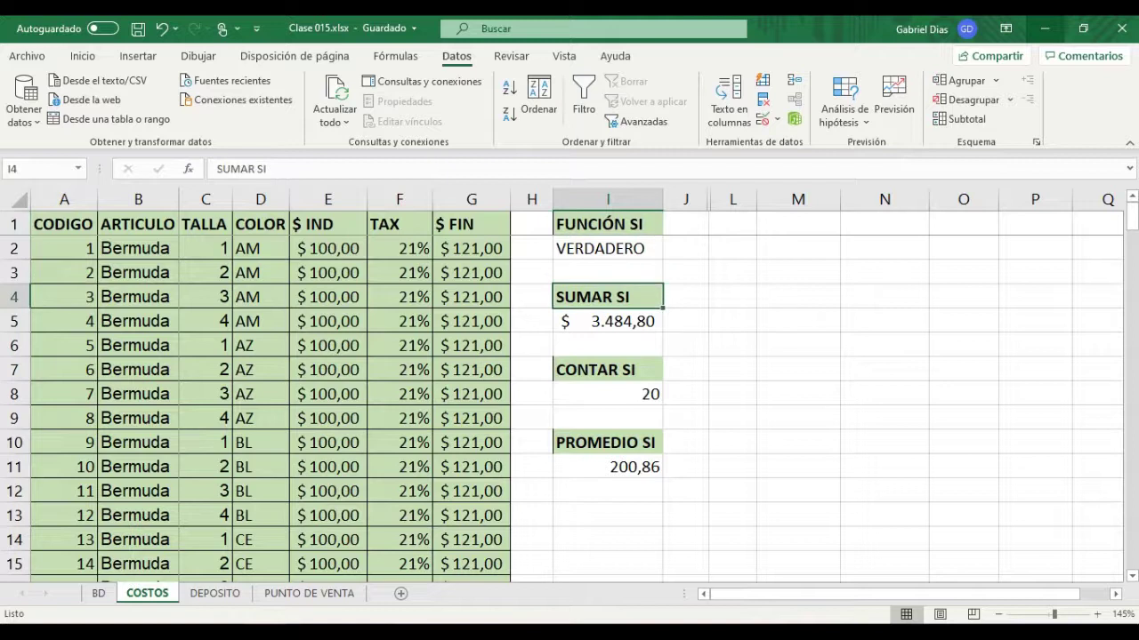
pyautogui.click(608, 369)
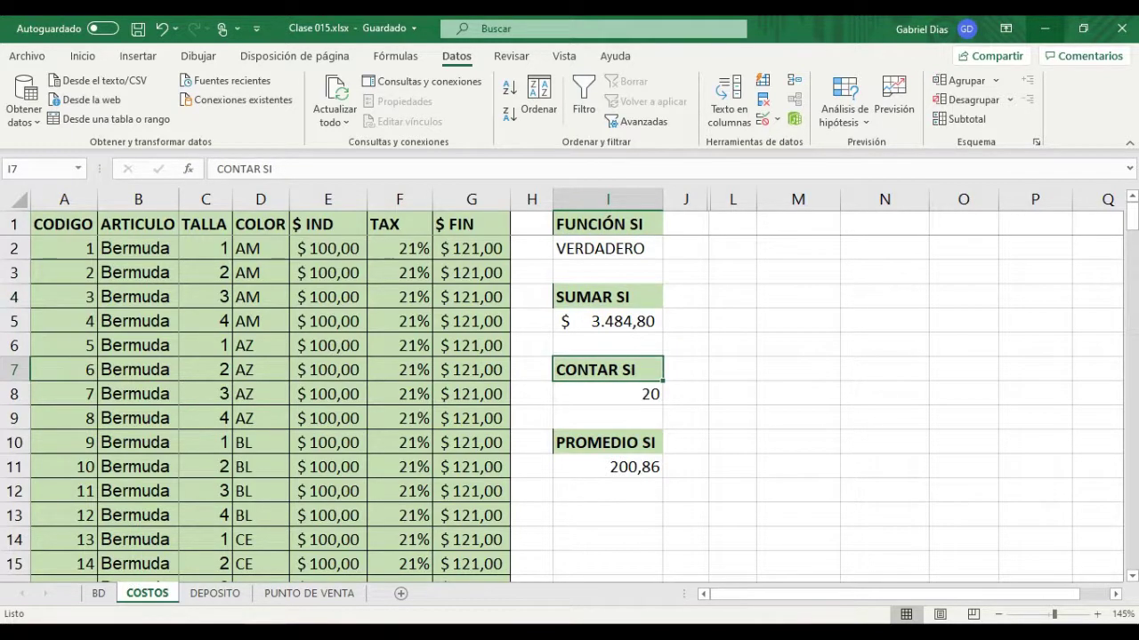
pyautogui.click(607, 442)
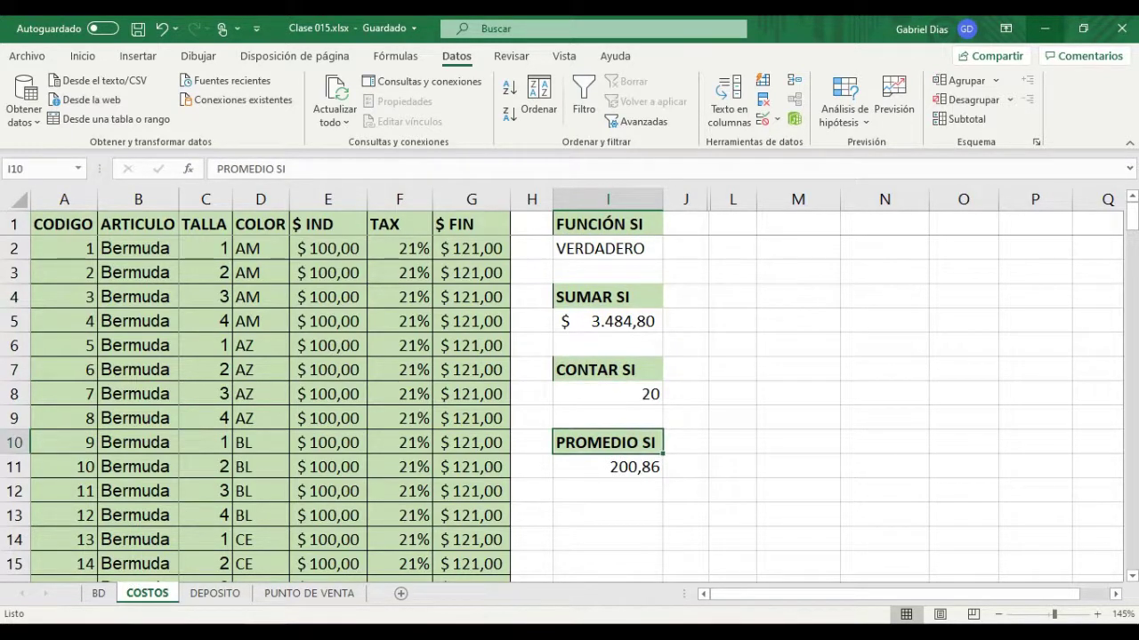
# - Examine each argument of the SI formula in I2 of the COSTOS sheet: logical test, value if true and value if false
pyautogui.click(607, 249)
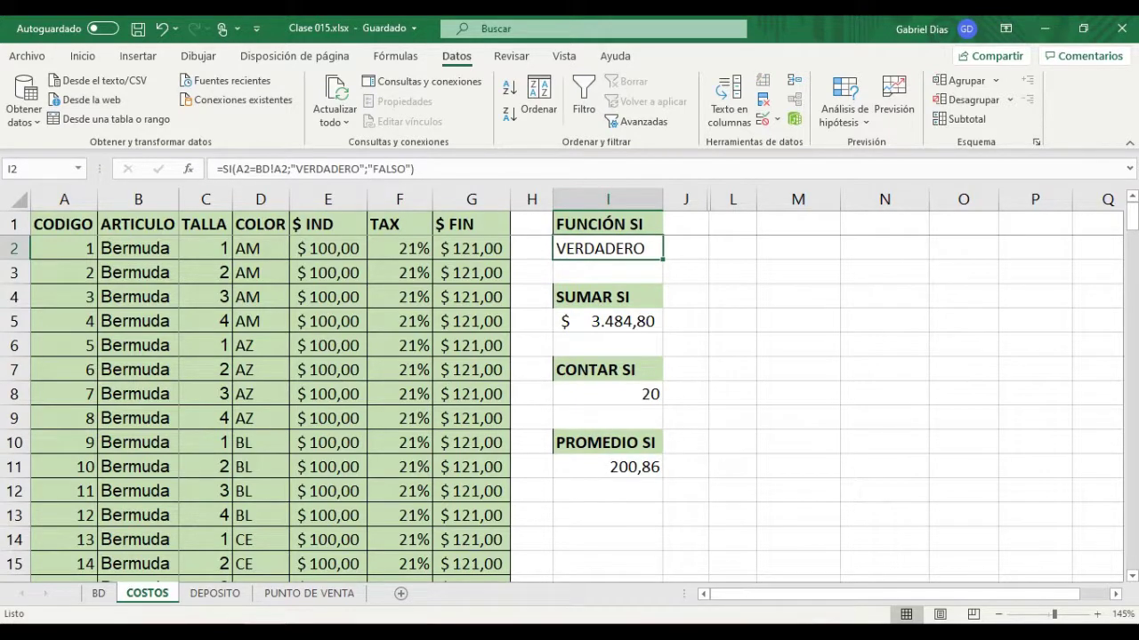
pyautogui.click(188, 168)
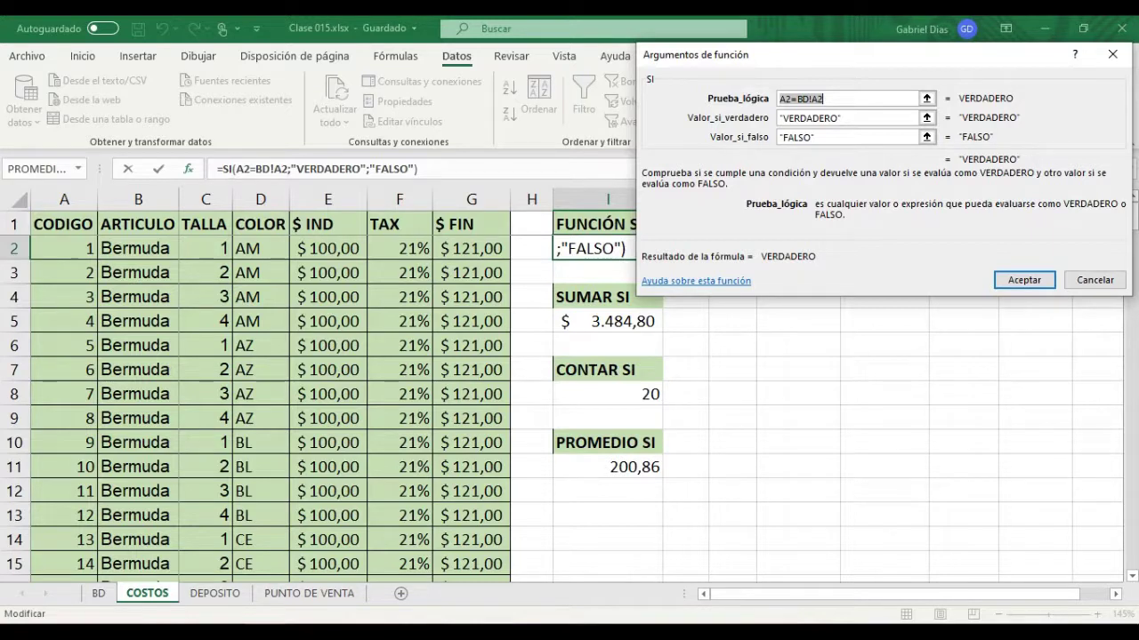
pyautogui.press('Tab')
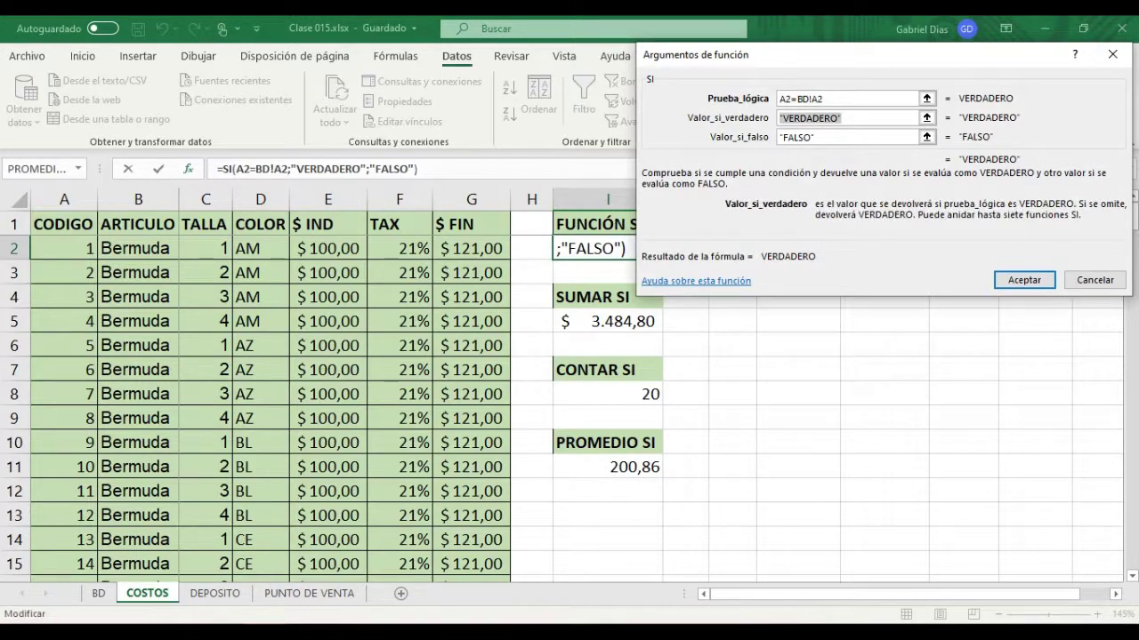
pyautogui.press('Tab')
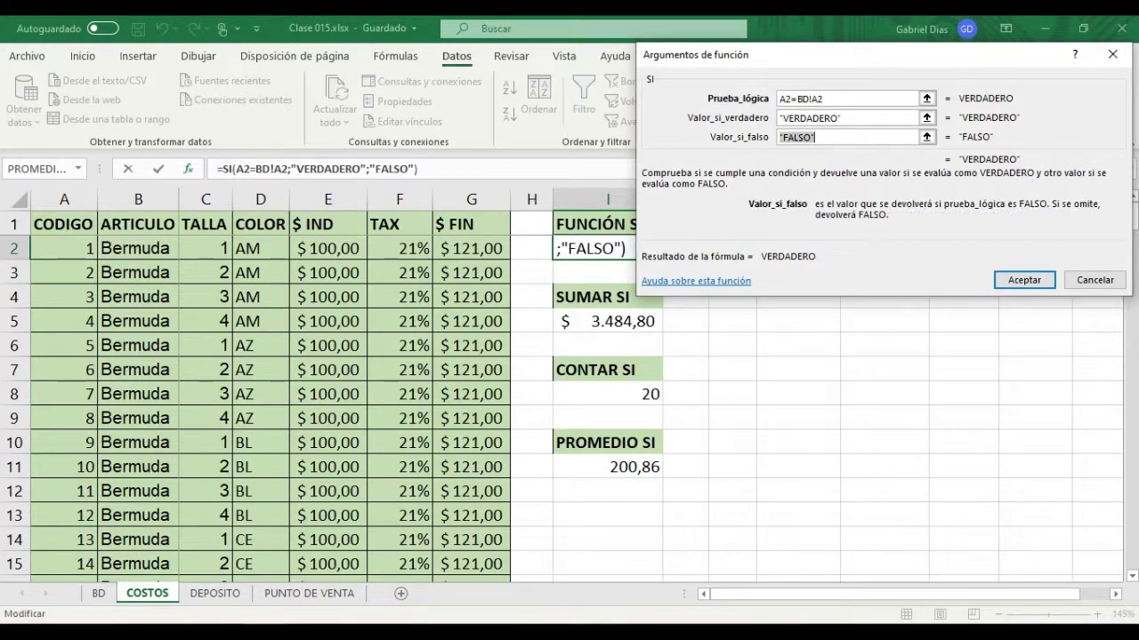
pyautogui.hotkey('shift', 'Tab')
pyautogui.hotkey('shift', 'Tab')
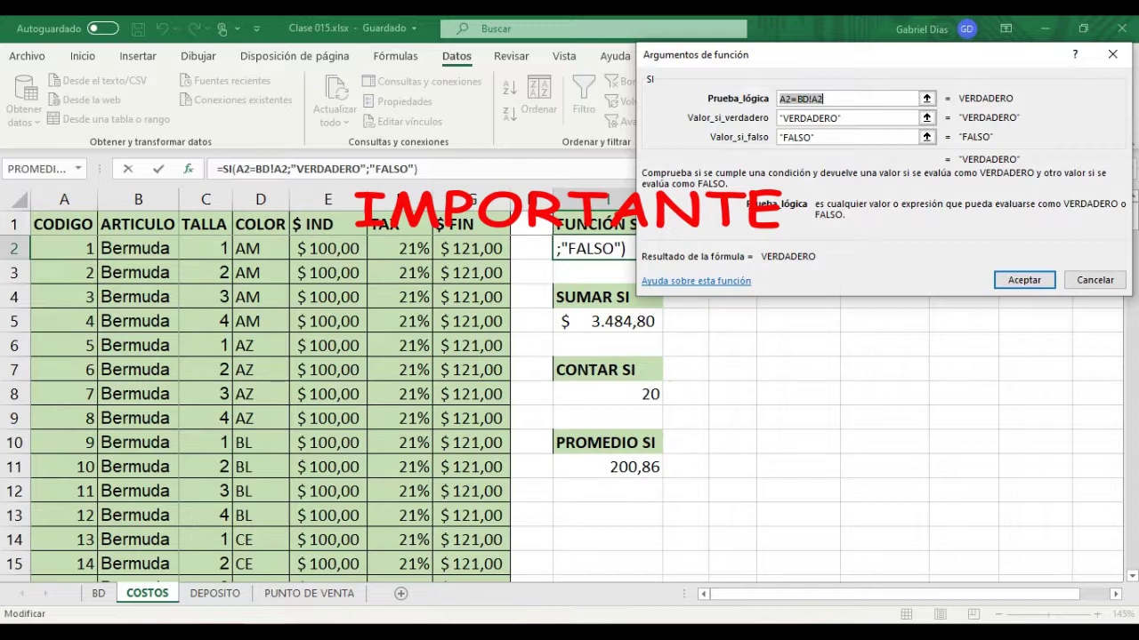
pyautogui.press('Tab')
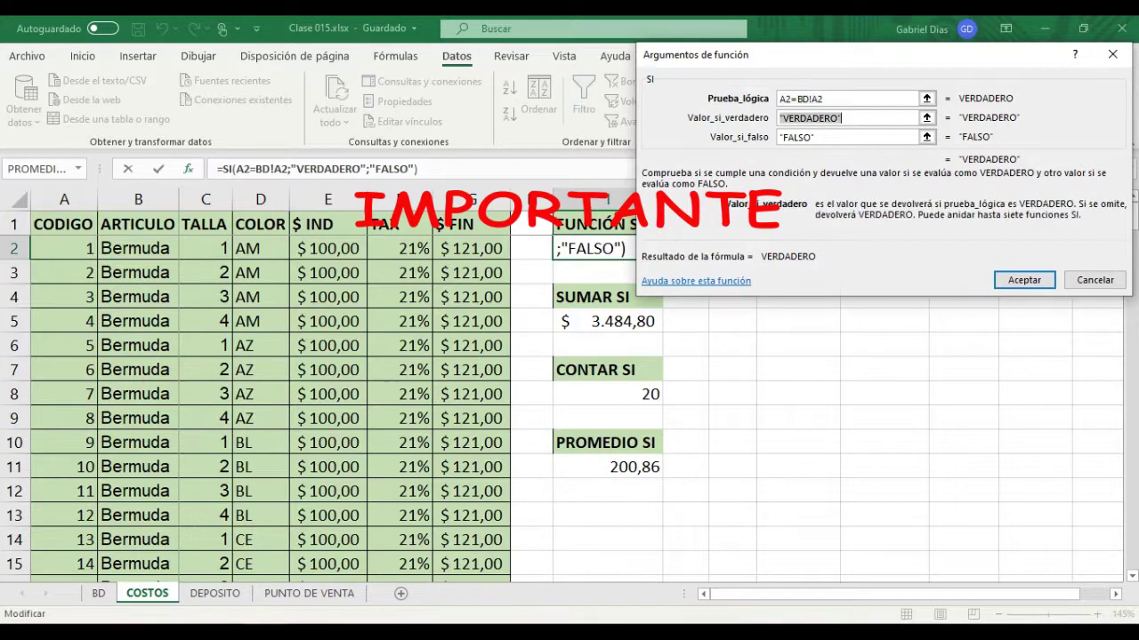
pyautogui.press('Tab')
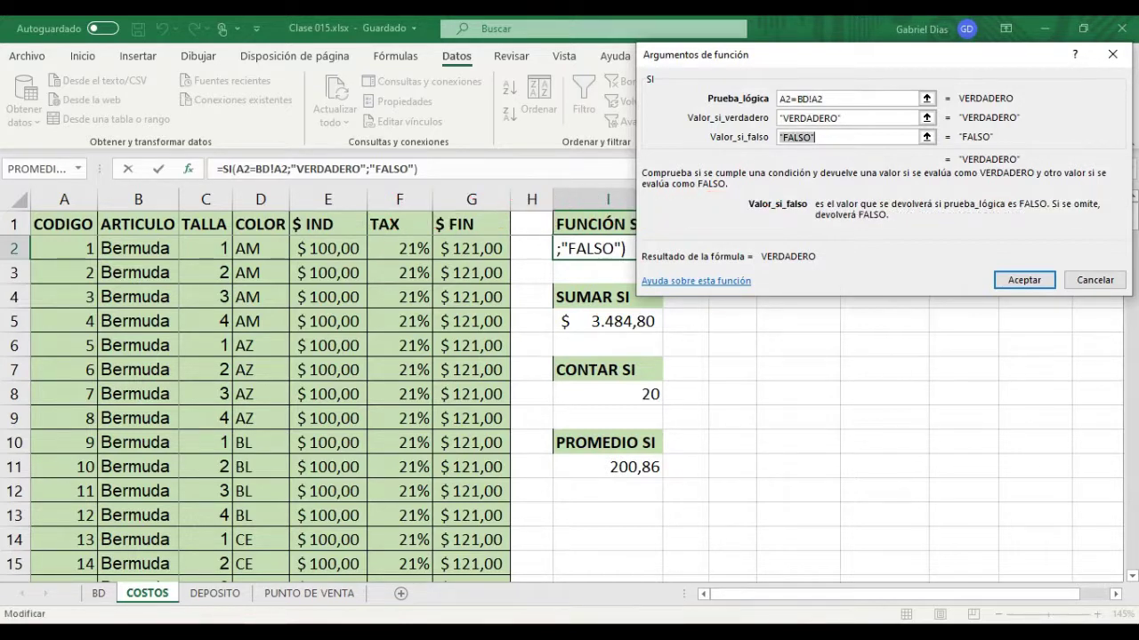
pyautogui.press('Tab')
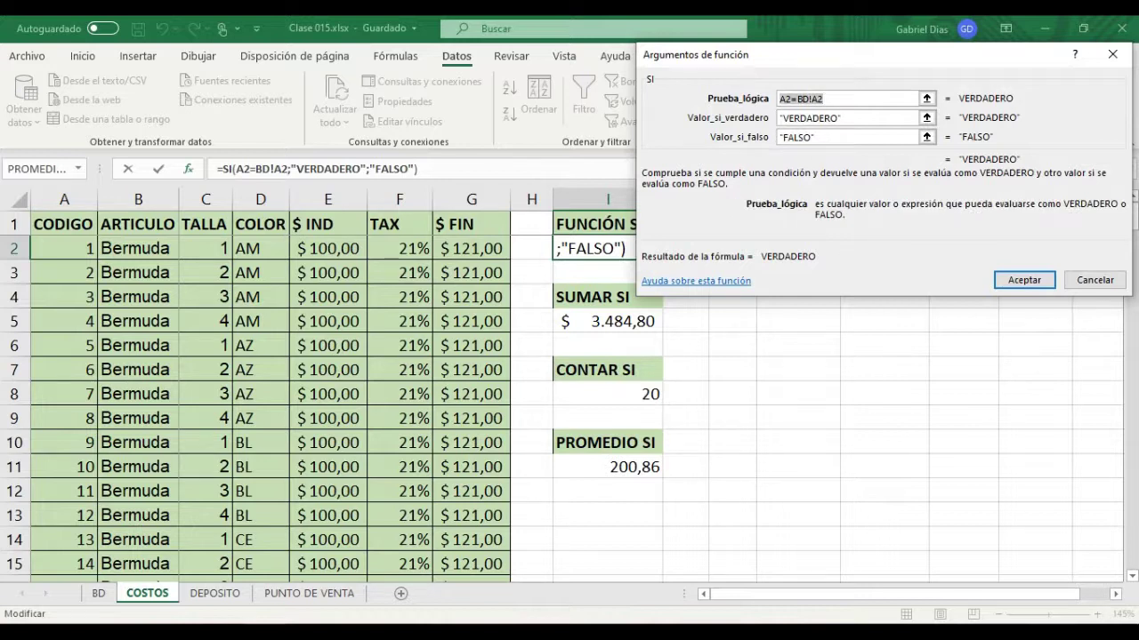
# - Re-enter the SI formula's logical test in I2 as A2=BD!A2, keep both result texts, and accept the formula
pyautogui.click(65, 249)
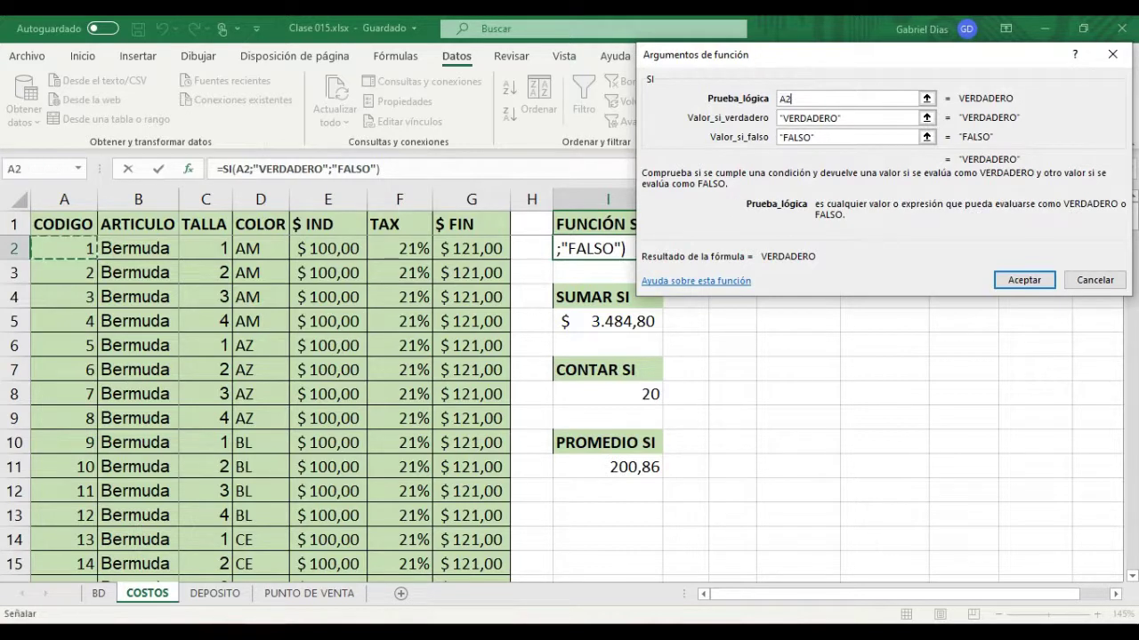
pyautogui.write('=')
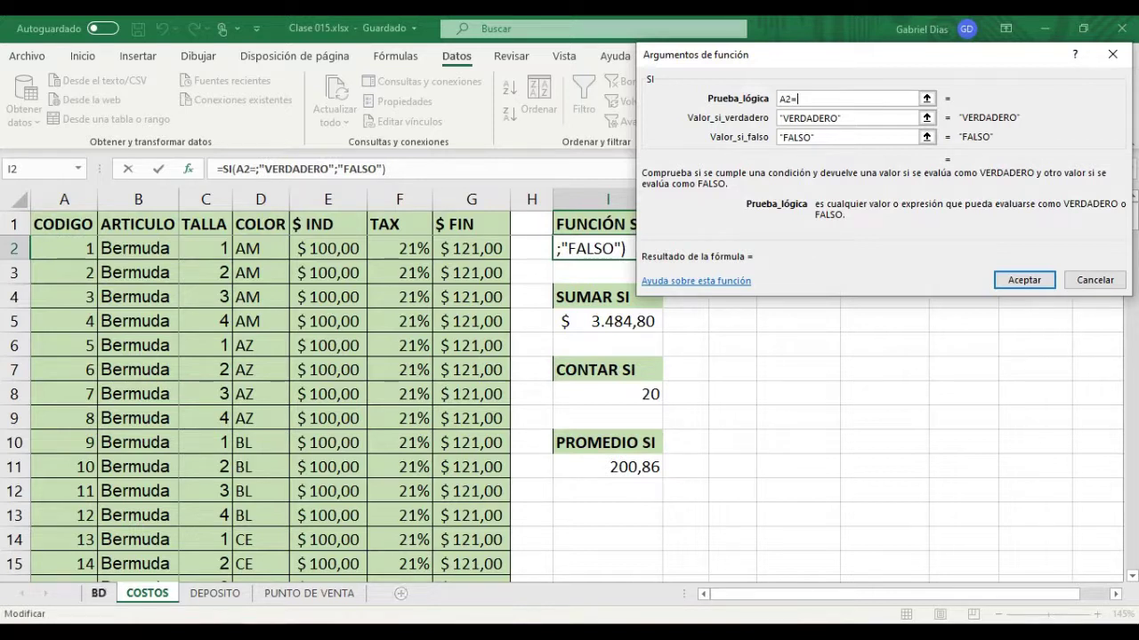
pyautogui.click(98, 593)
pyautogui.click(64, 248)
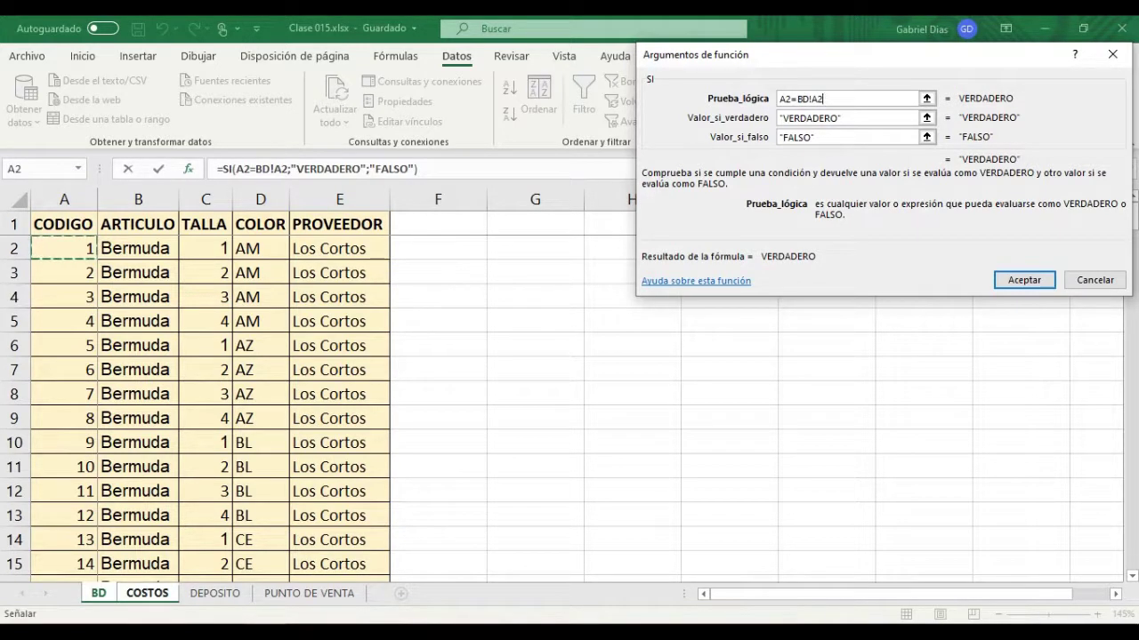
pyautogui.press('Tab')
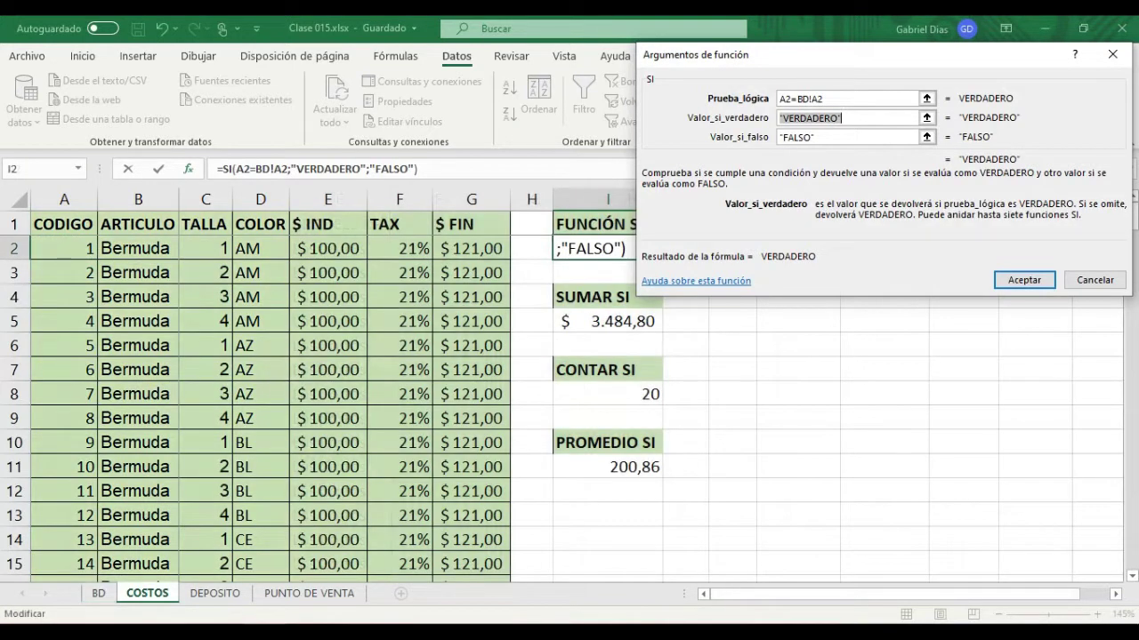
pyautogui.press('Tab')
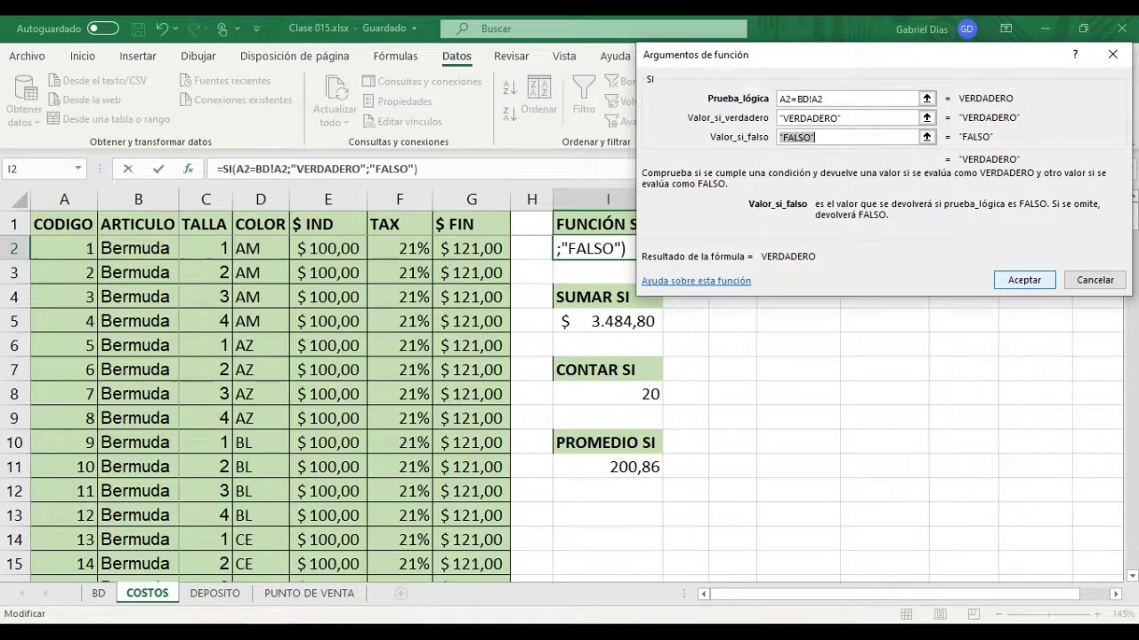
pyautogui.press('Return')
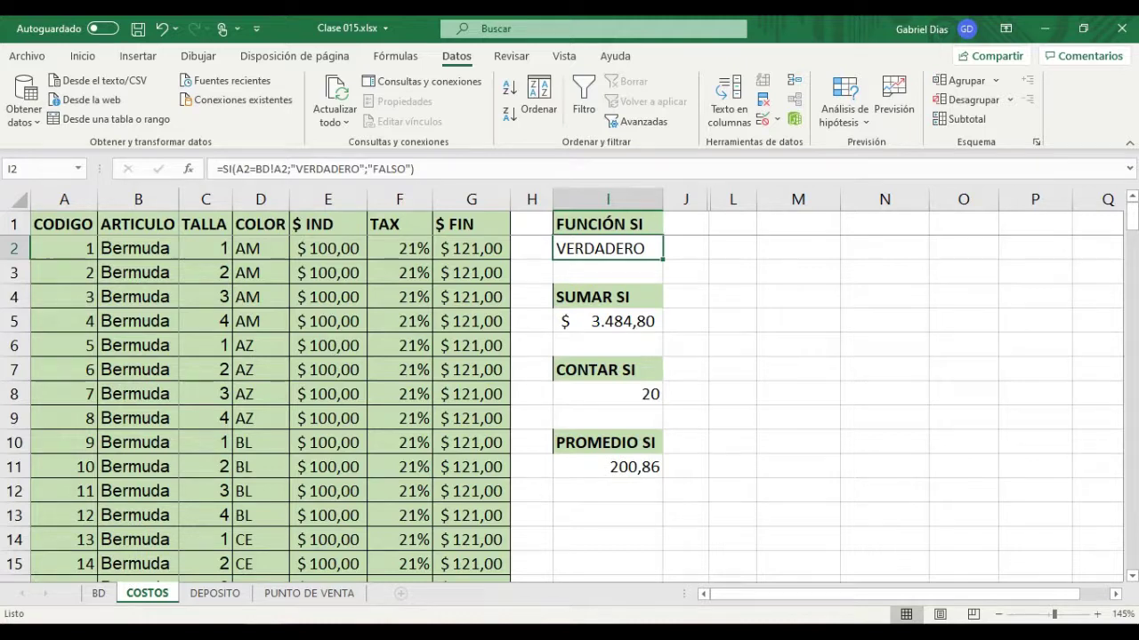
# - Test the SI formula by setting the code in A2 to 3, undo the change and return to I2
pyautogui.hotkey('ctrl', 'Left')
pyautogui.hotkey('ctrl', 'Left')
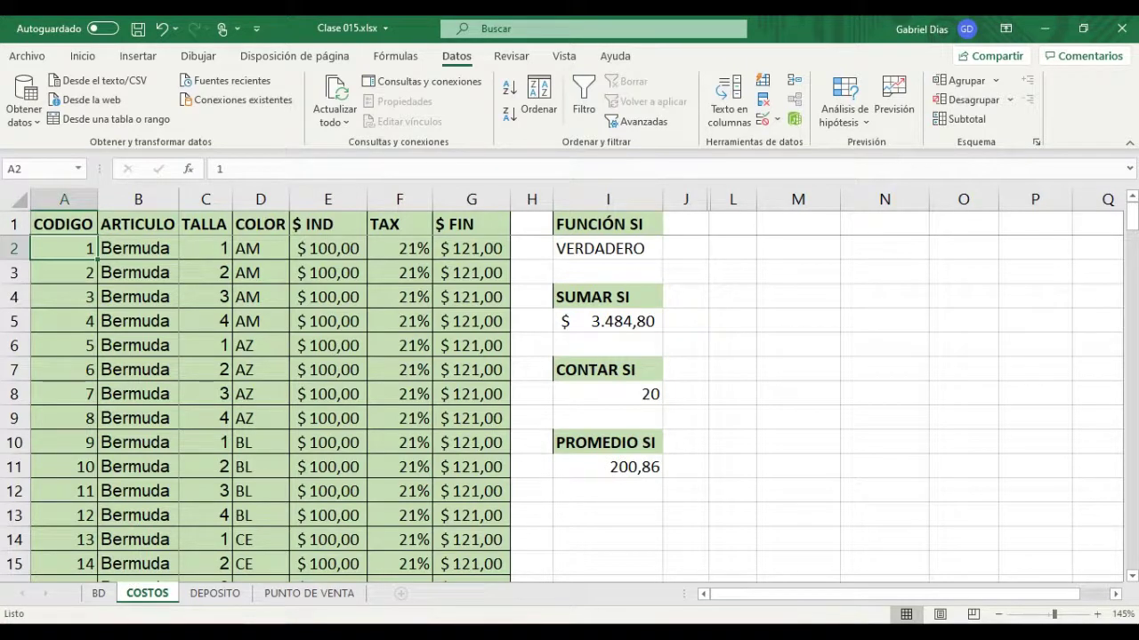
pyautogui.write('3')
pyautogui.press('Return')
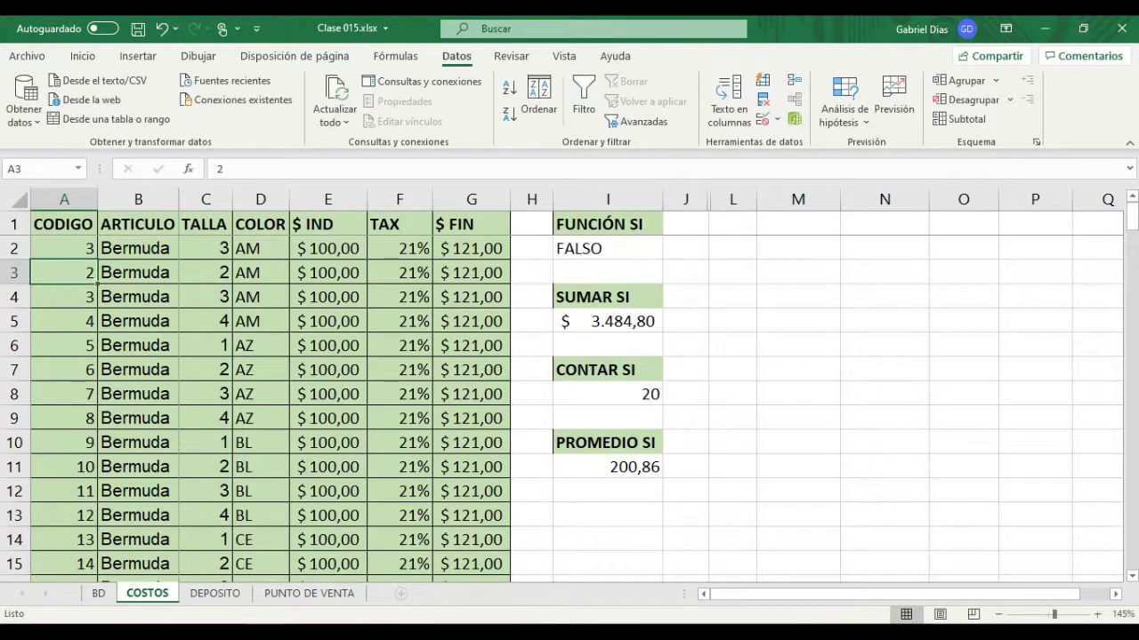
pyautogui.hotkey('ctrl', 'z')
pyautogui.hotkey('ctrl', 'Right')
pyautogui.hotkey('ctrl', 'Right')
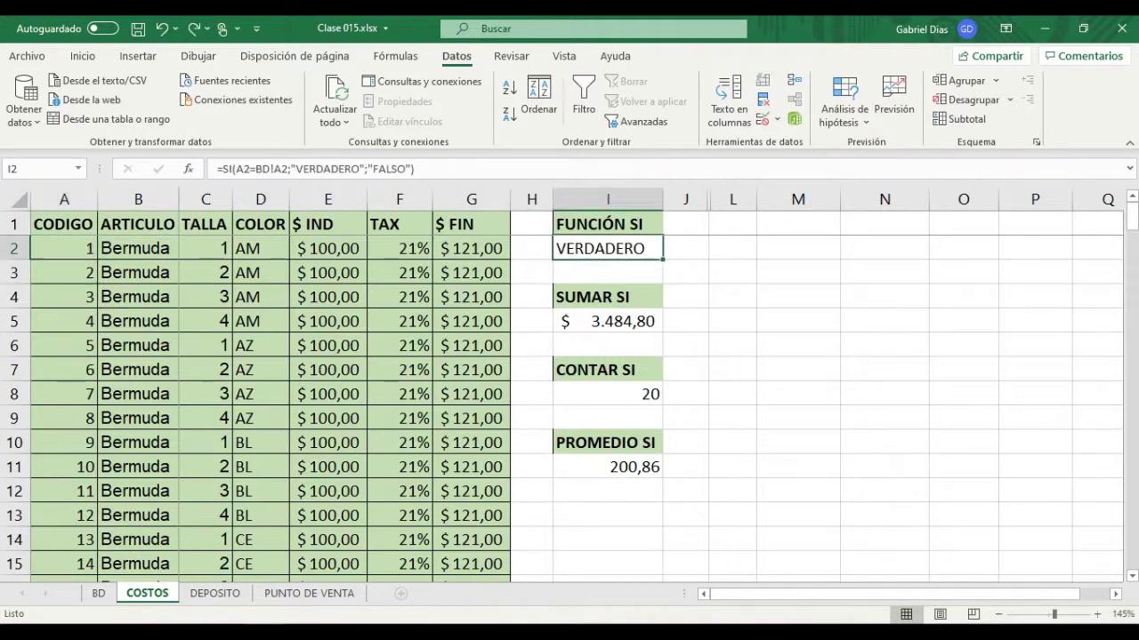
# - Examine the arguments of the SI formula under ARTICULO in F2 of the DEPOSITO sheet without changing them
pyautogui.hotkey('ctrl', 'pagedown')
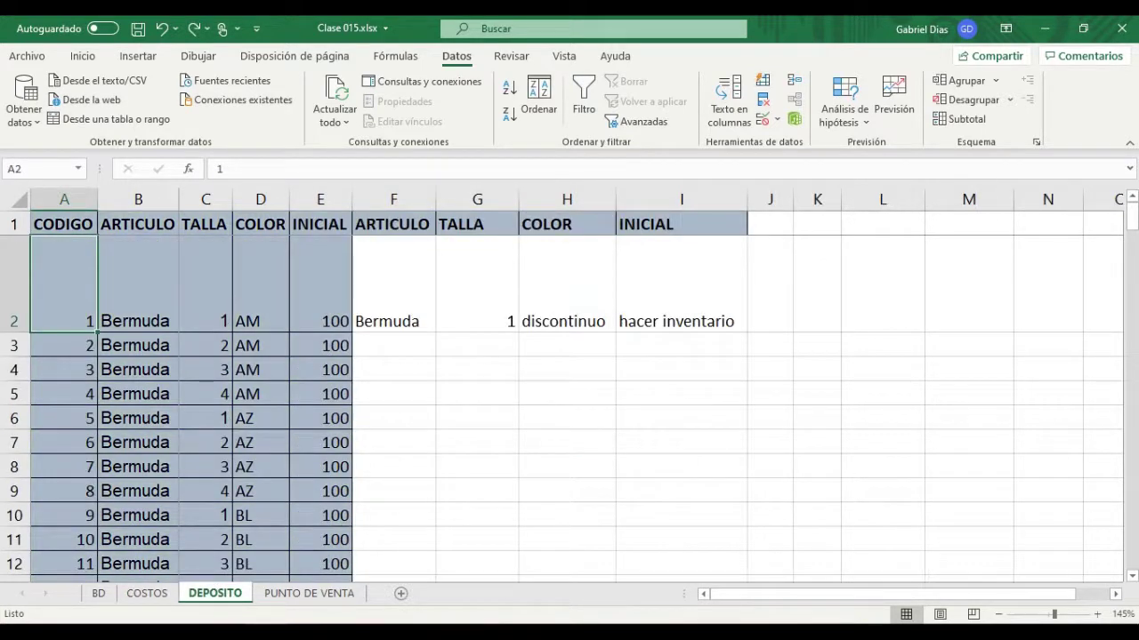
pyautogui.click(393, 293)
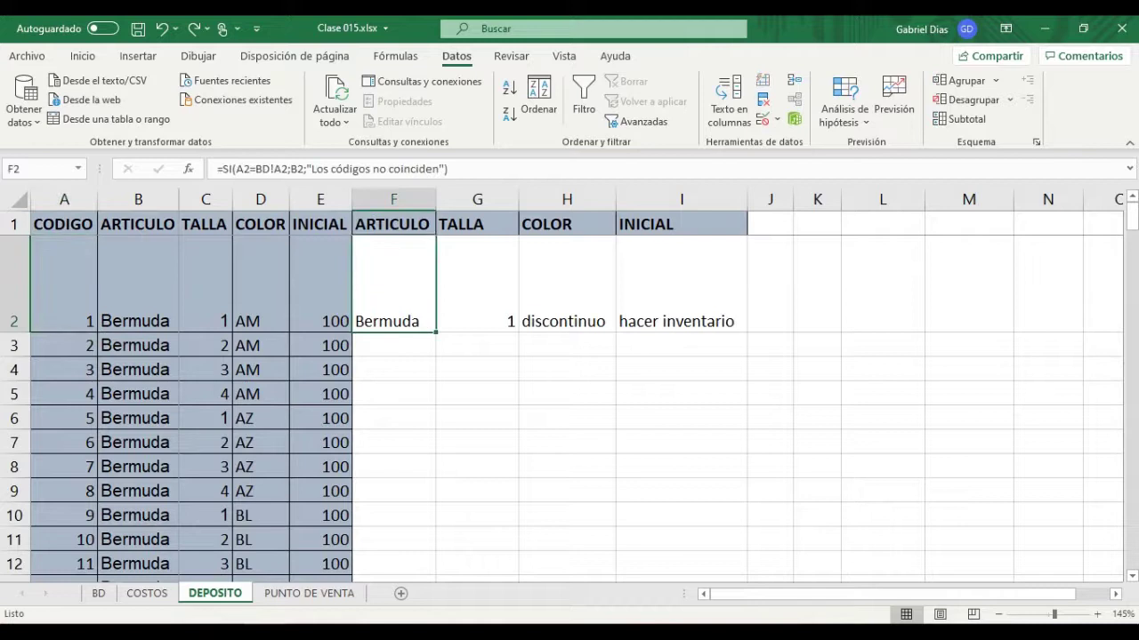
pyautogui.click(187, 169)
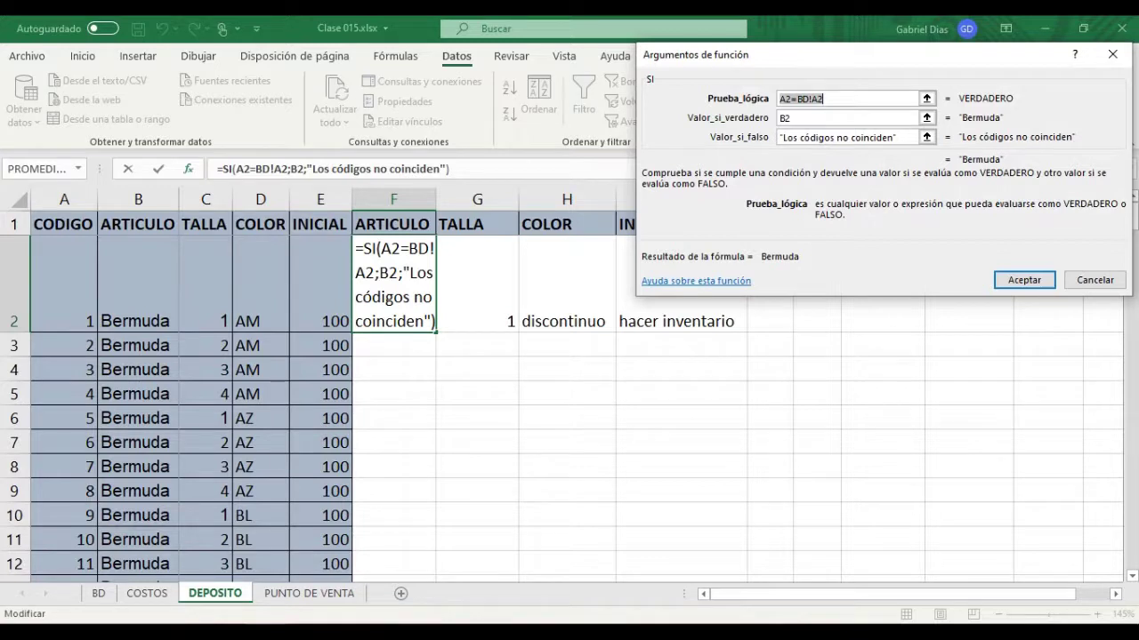
pyautogui.press('Tab')
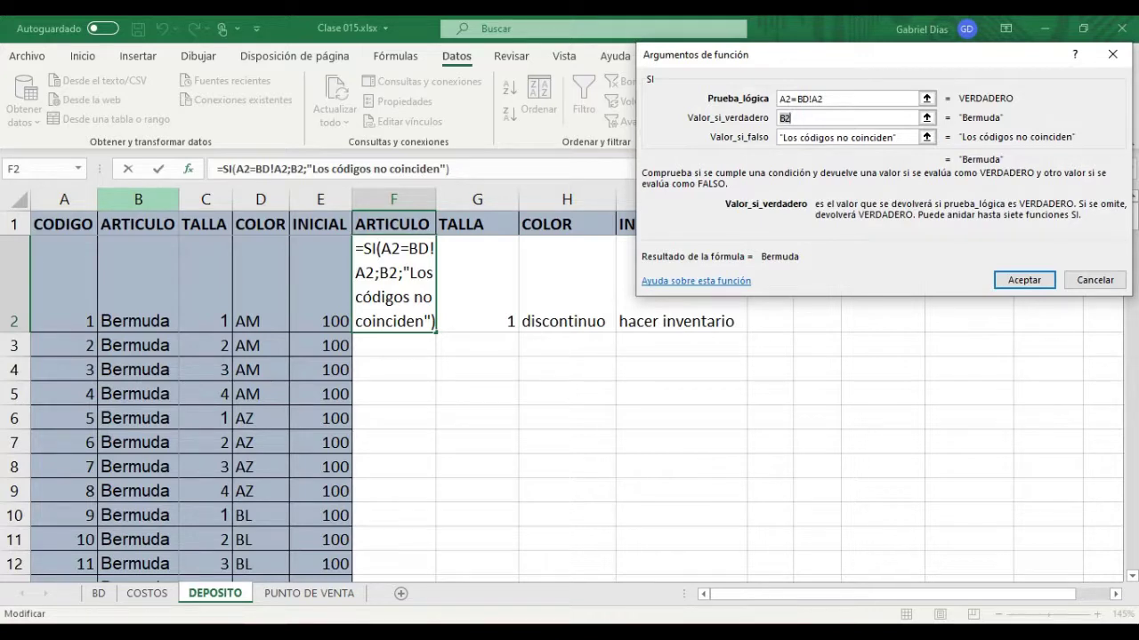
pyautogui.press('Tab')
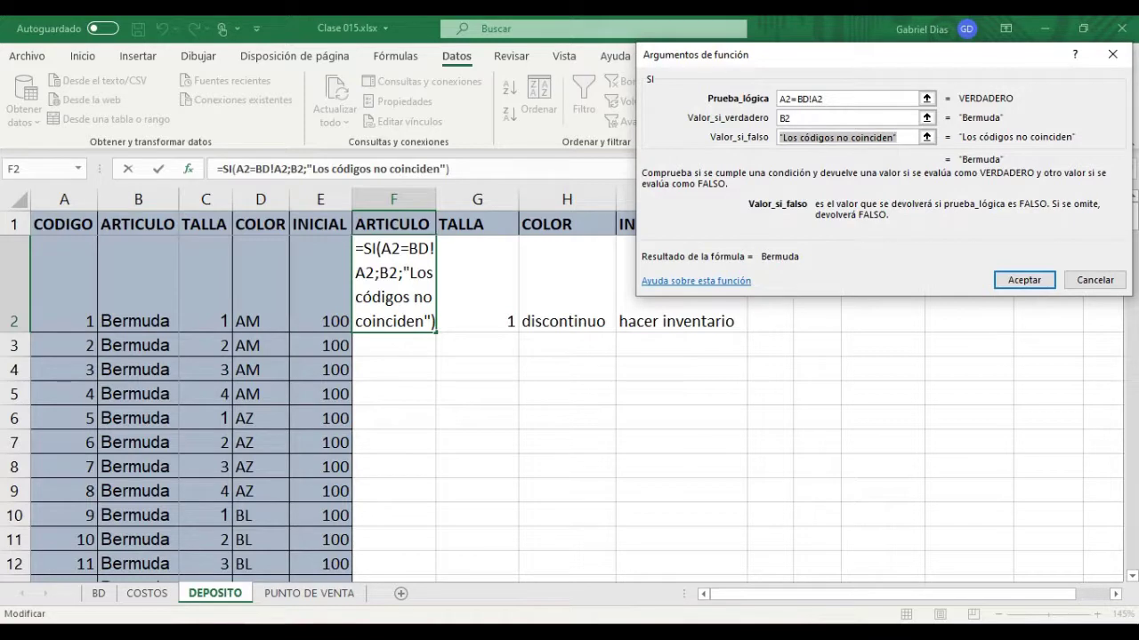
pyautogui.click(1094, 280)
# - Examine the arguments of the SI formula under TALLA in G2, keeping them as they are
pyautogui.click(477, 289)
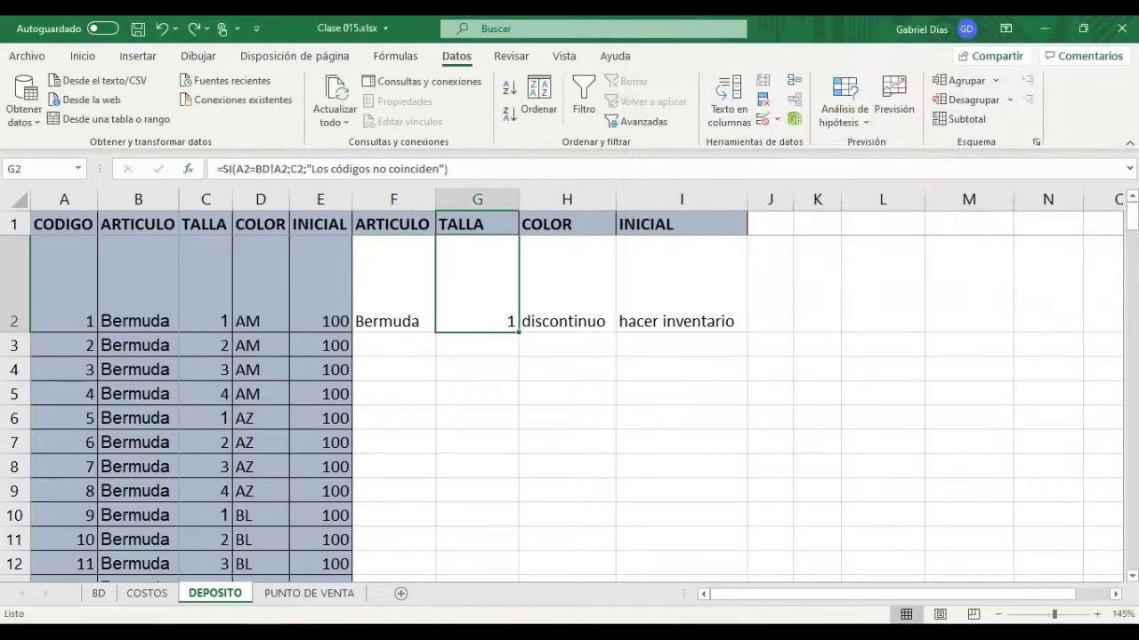
pyautogui.click(188, 169)
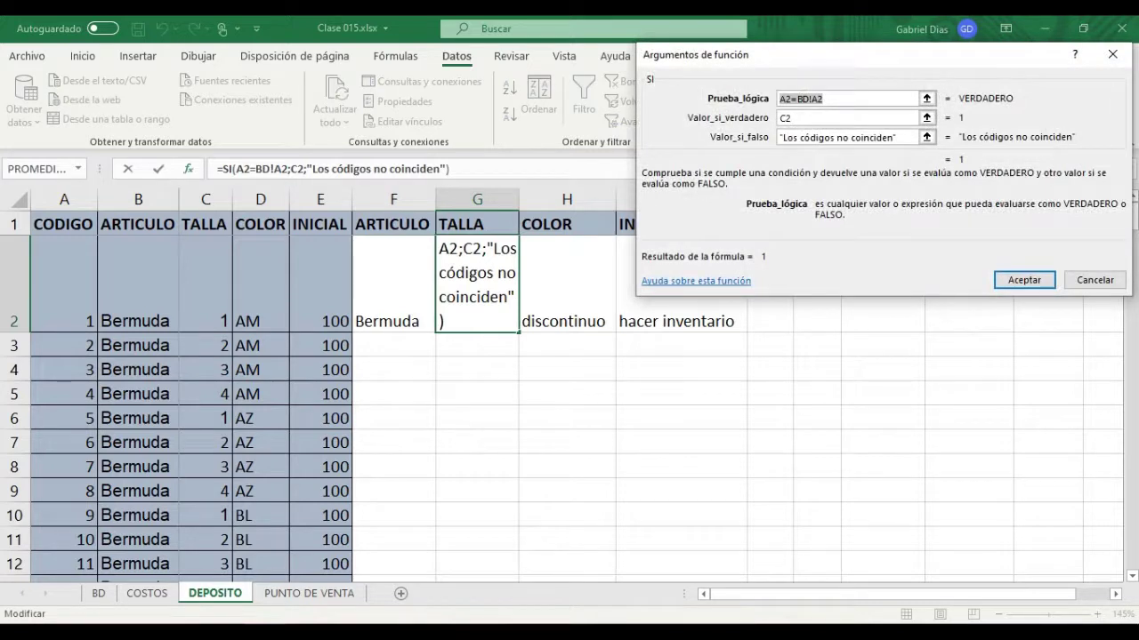
pyautogui.press('Tab')
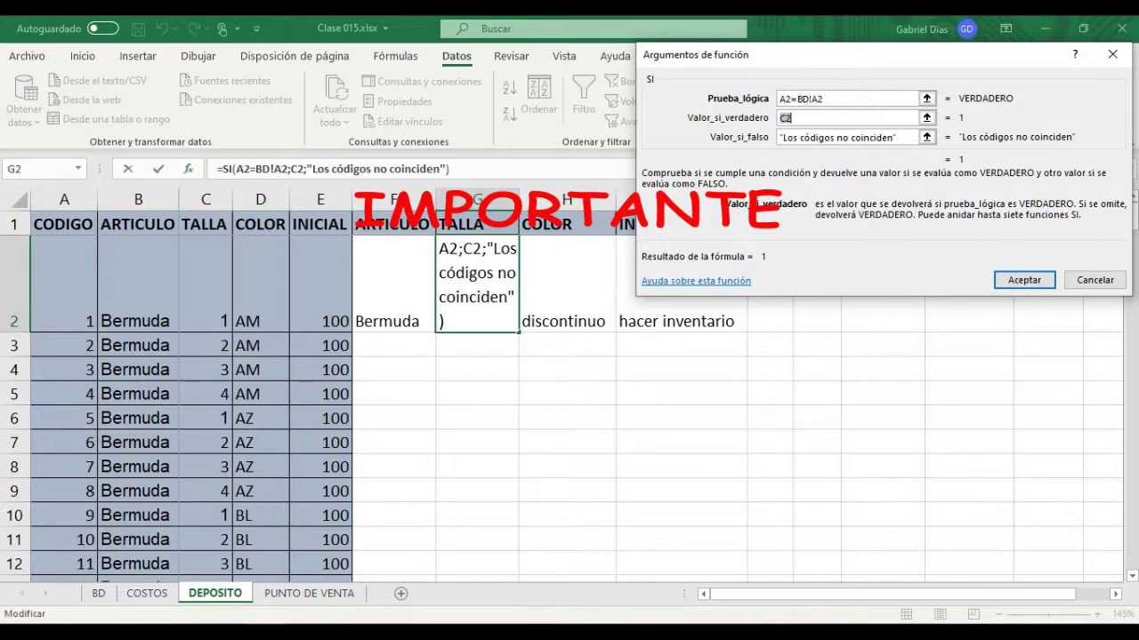
pyautogui.press('Return')
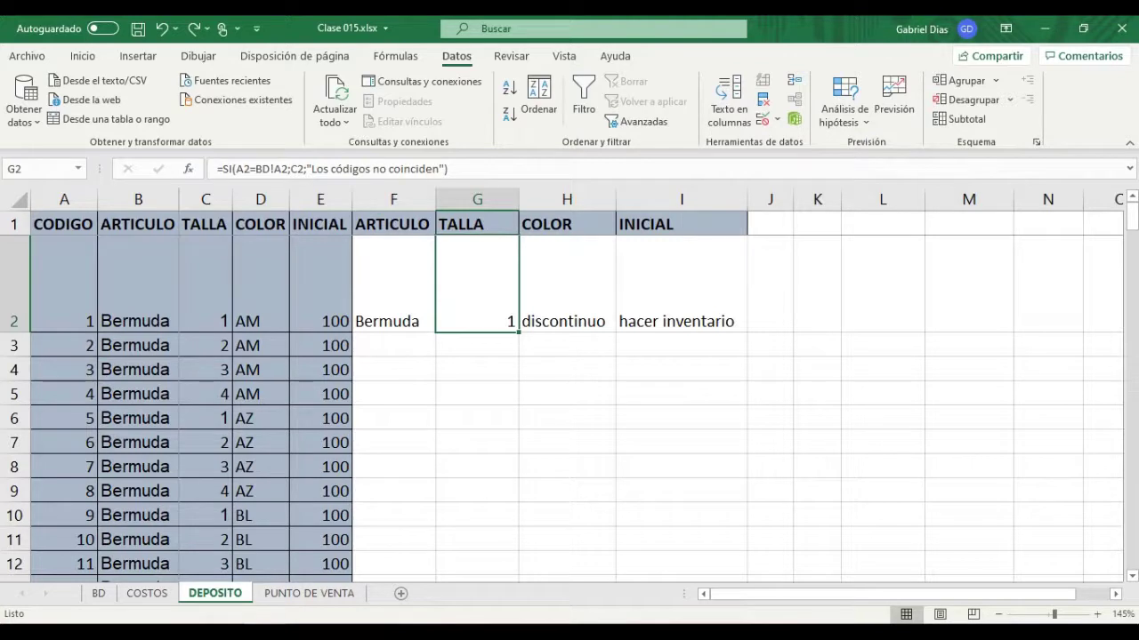
# - Examine the arguments of the SI formula under COLOR in H2 of the DEPOSITO sheet, keeping them as they are
pyautogui.click(567, 294)
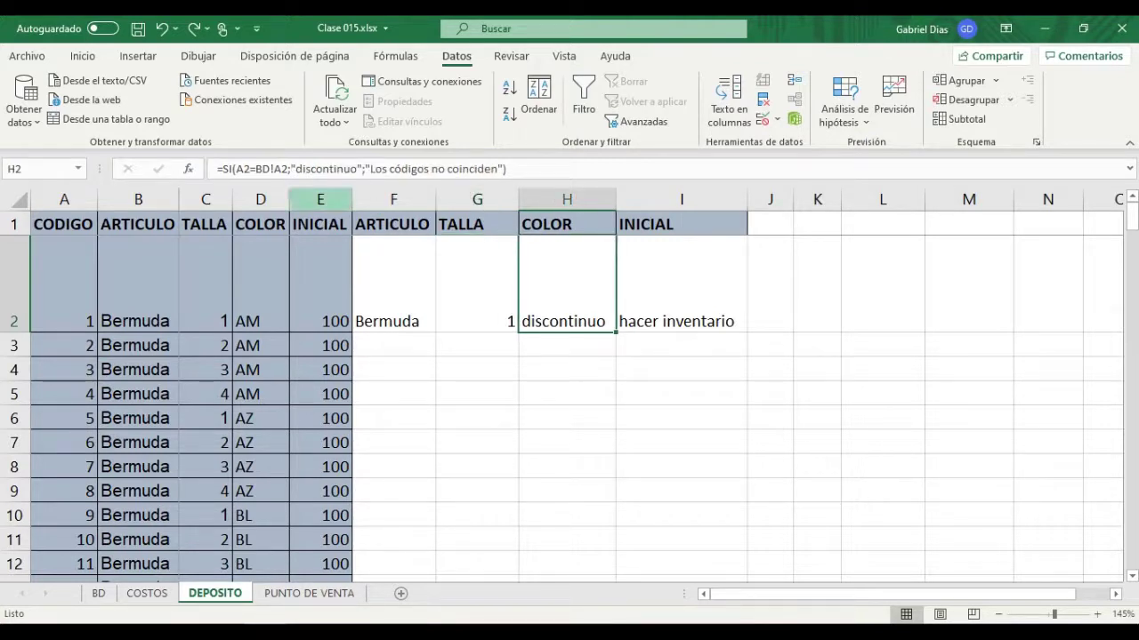
pyautogui.hotkey('shift', 'F3')
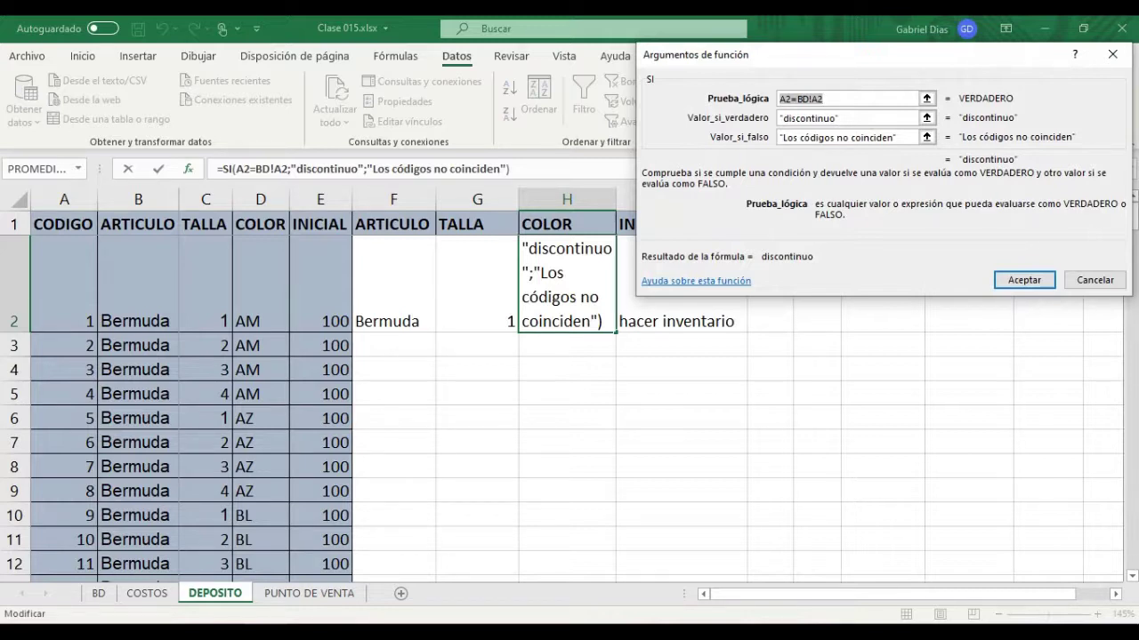
pyautogui.press('Tab')
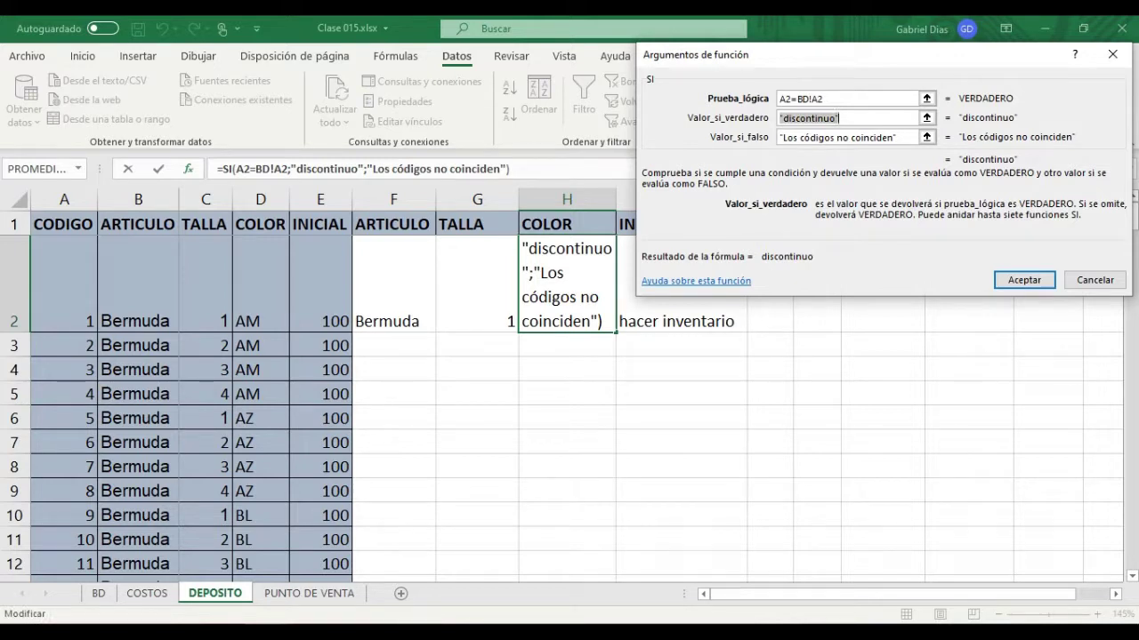
pyautogui.press('Tab')
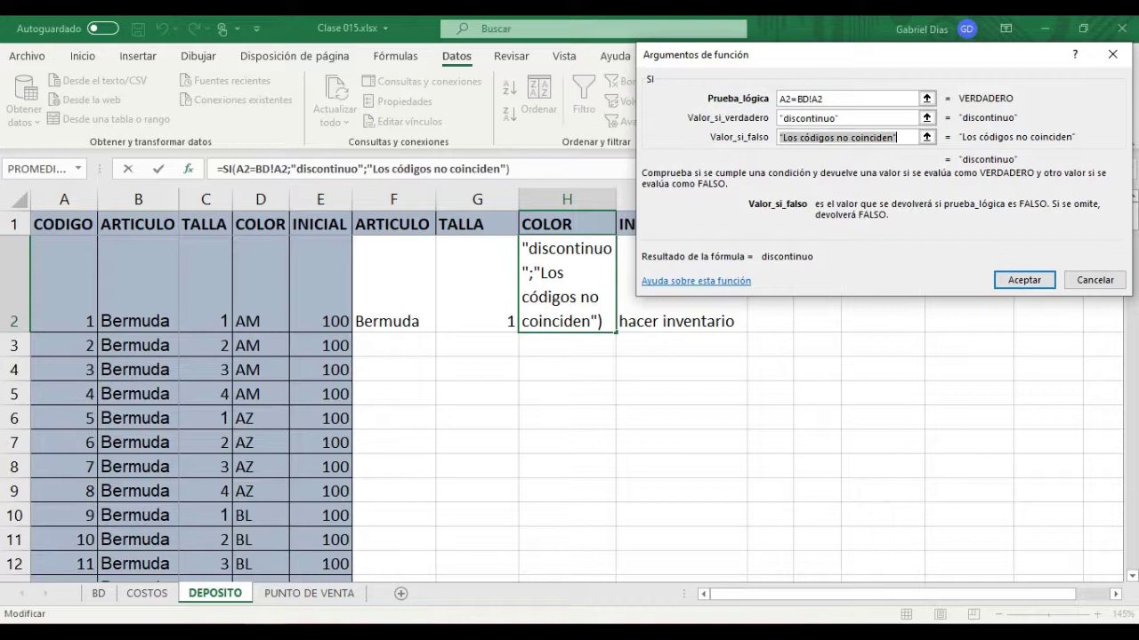
pyautogui.press('Return')
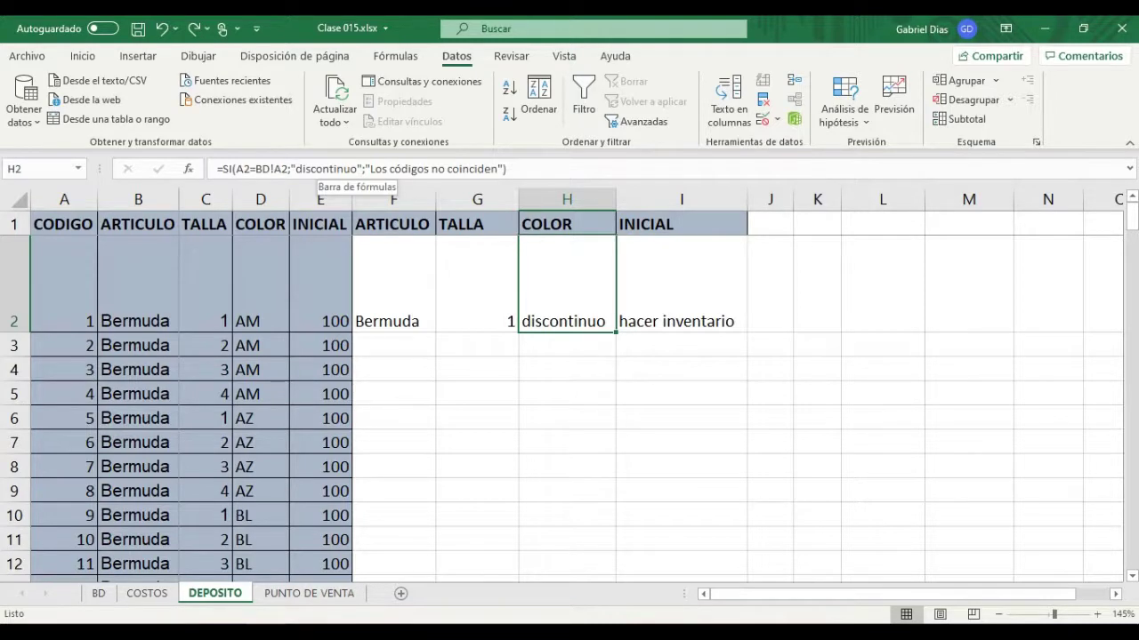
# - Highlight the two quoted result texts within H2's SI formula, and leave the formula without changes
pyautogui.doubleClick(326, 169)
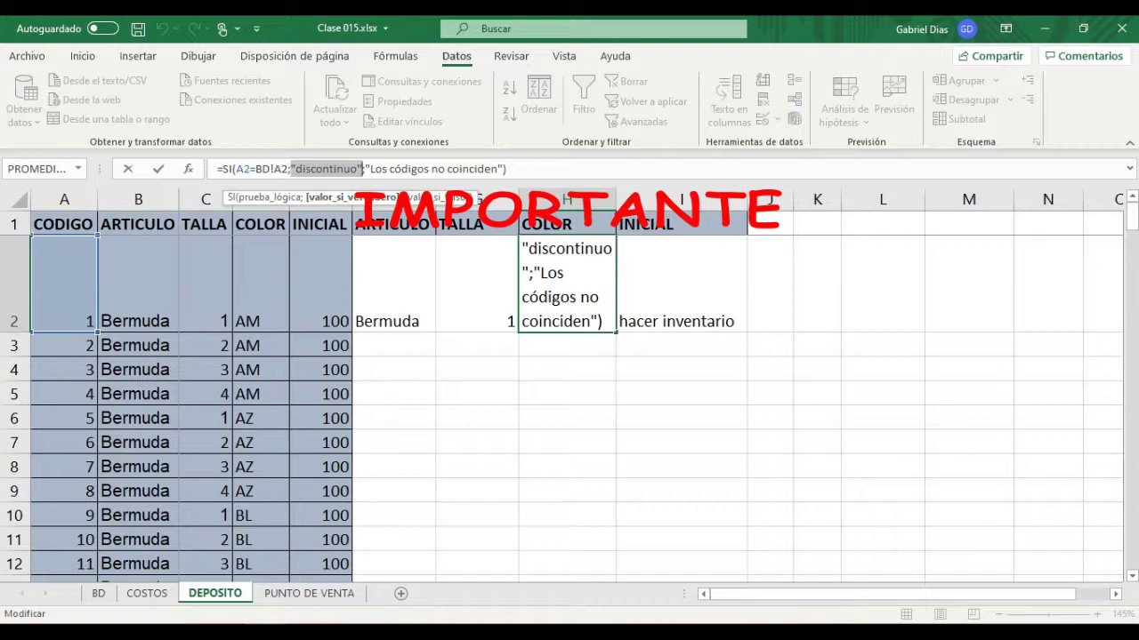
pyautogui.moveTo(365, 169); pyautogui.dragTo(498, 169)
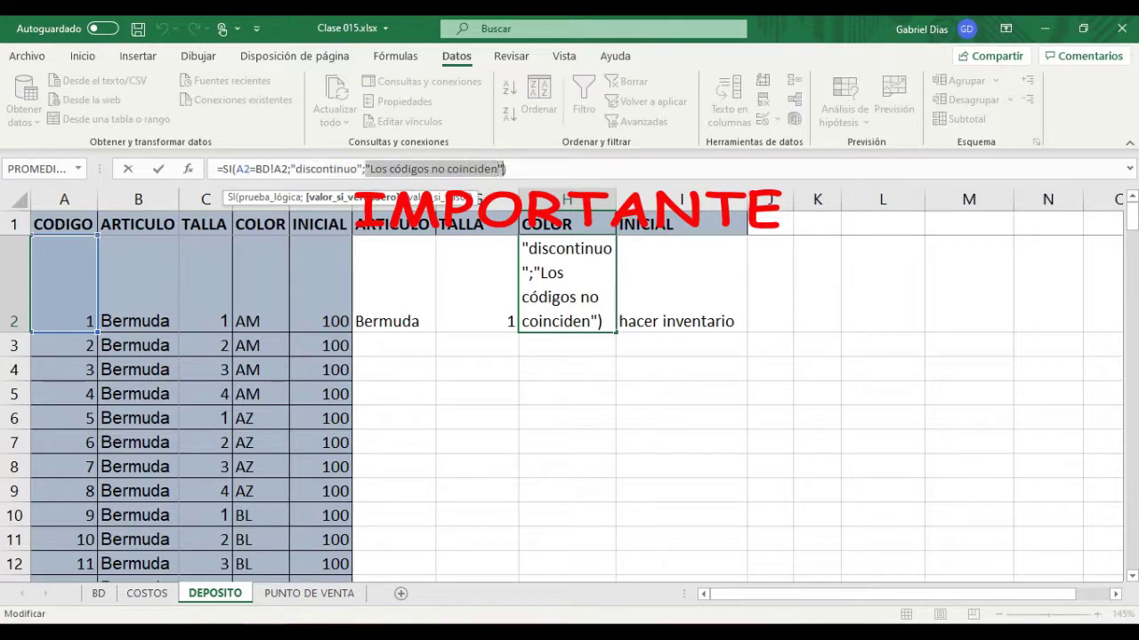
pyautogui.press('Escape')
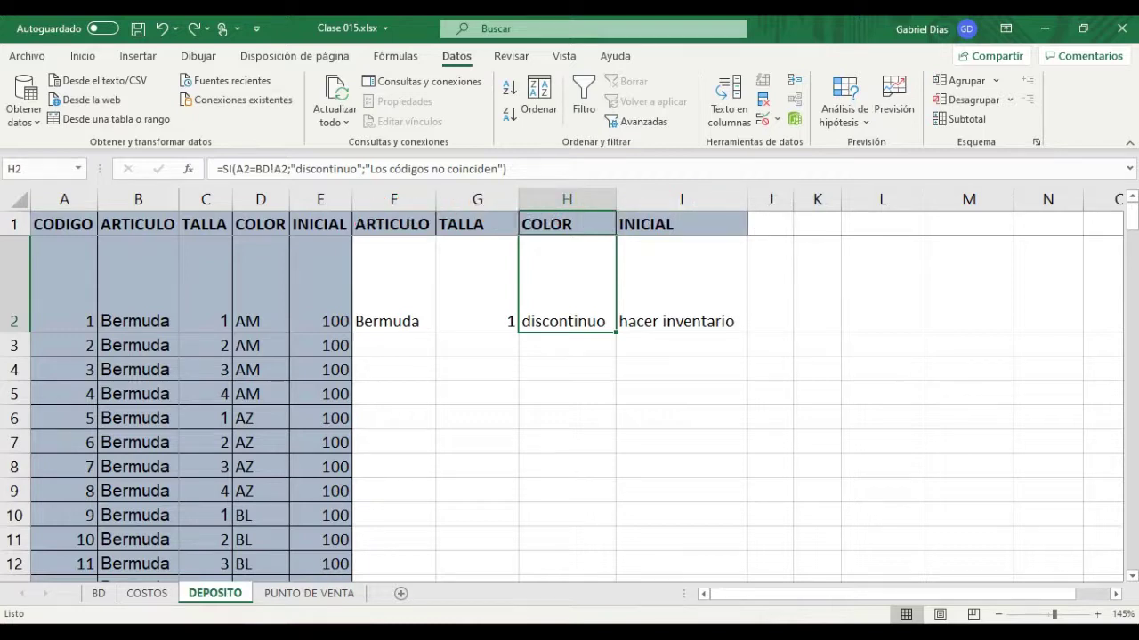
# - Examine the arguments of the nested SI formula under INICIAL in I2 without changing them
pyautogui.click(681, 302)
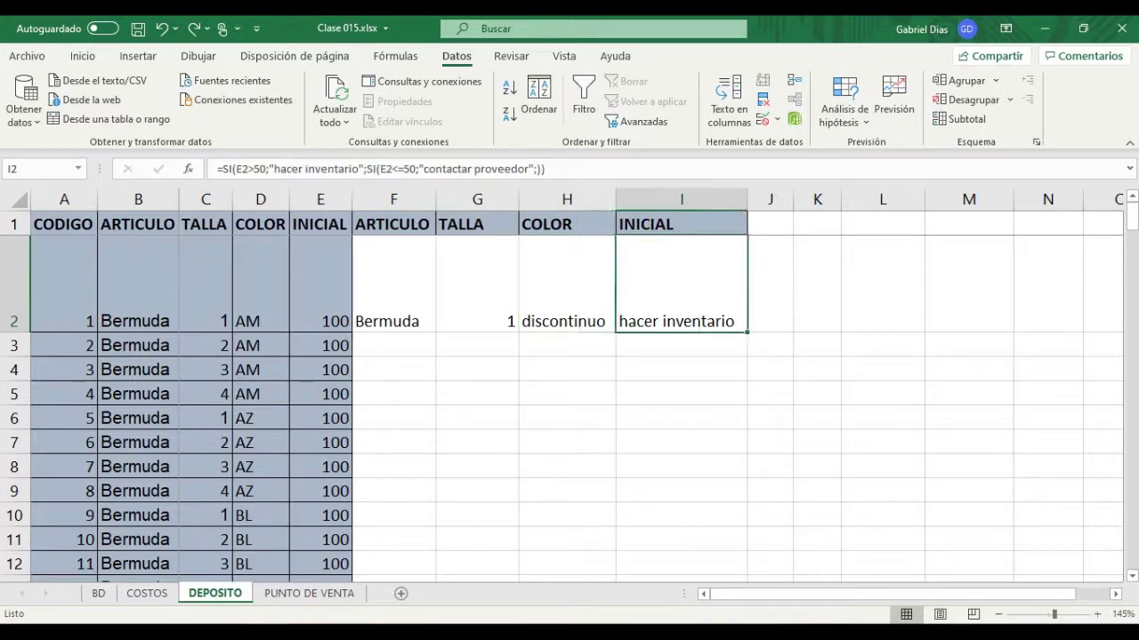
pyautogui.click(188, 169)
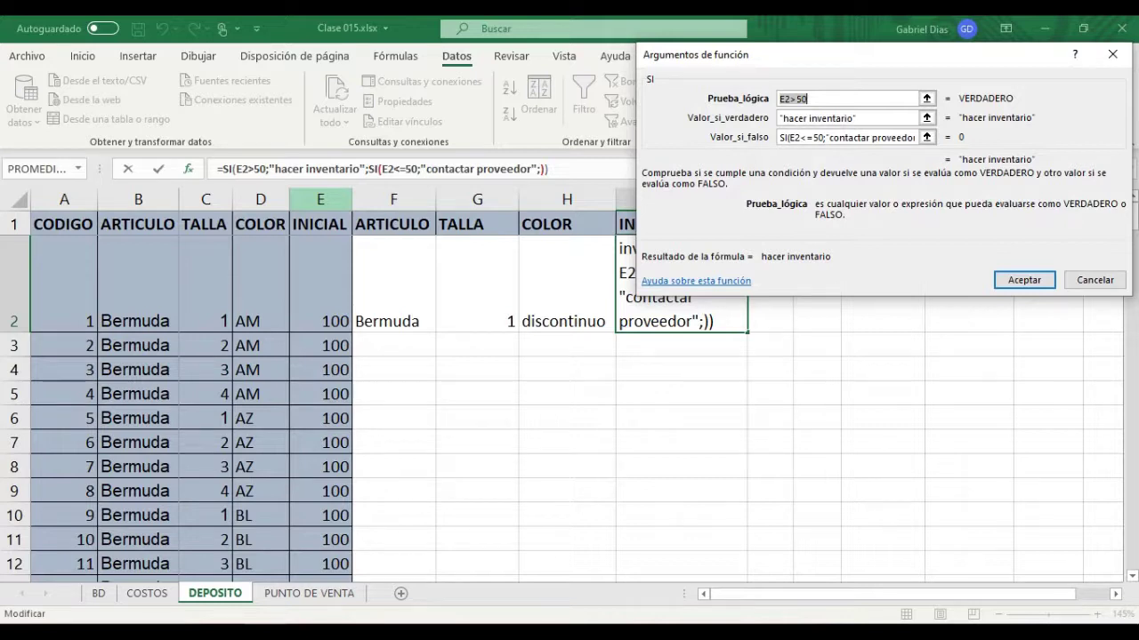
pyautogui.press('Tab')
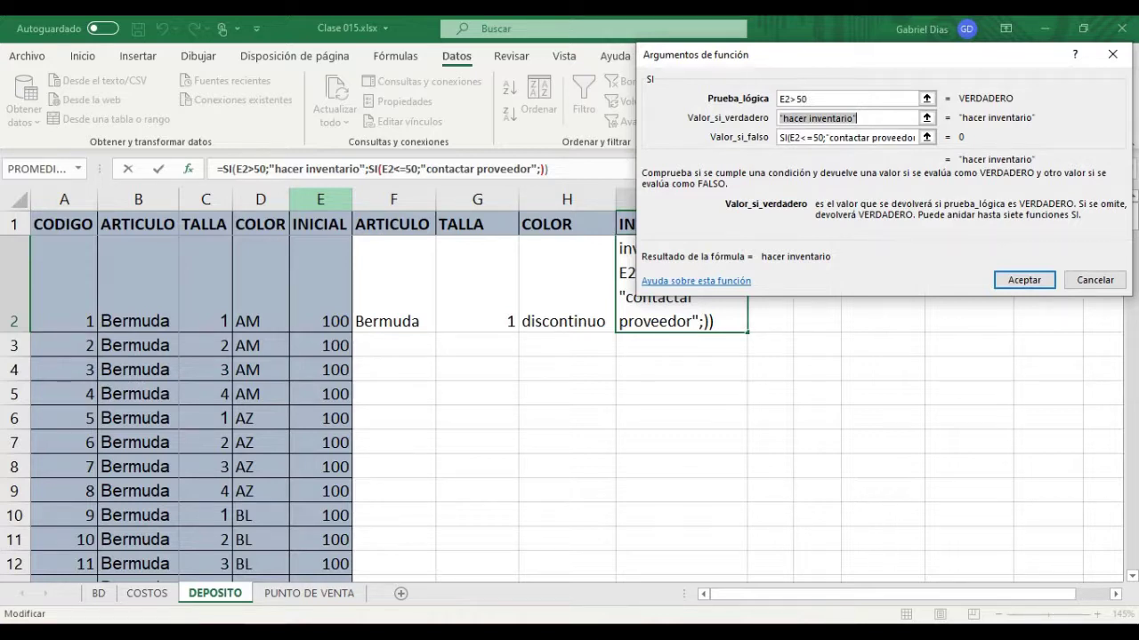
pyautogui.press('Tab')
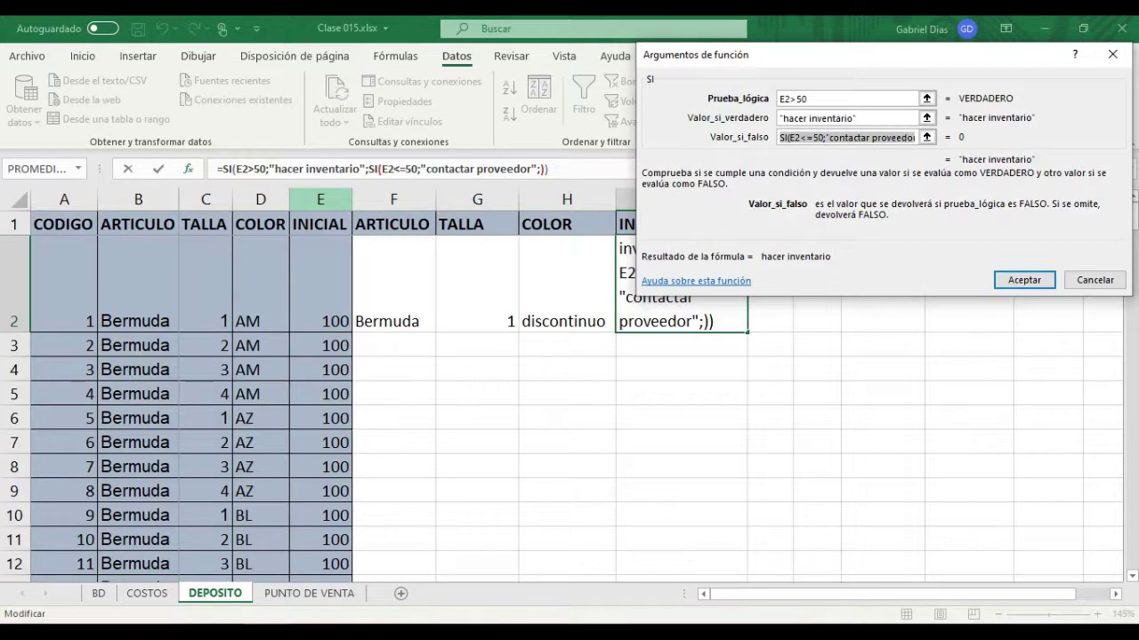
pyautogui.press('Return')
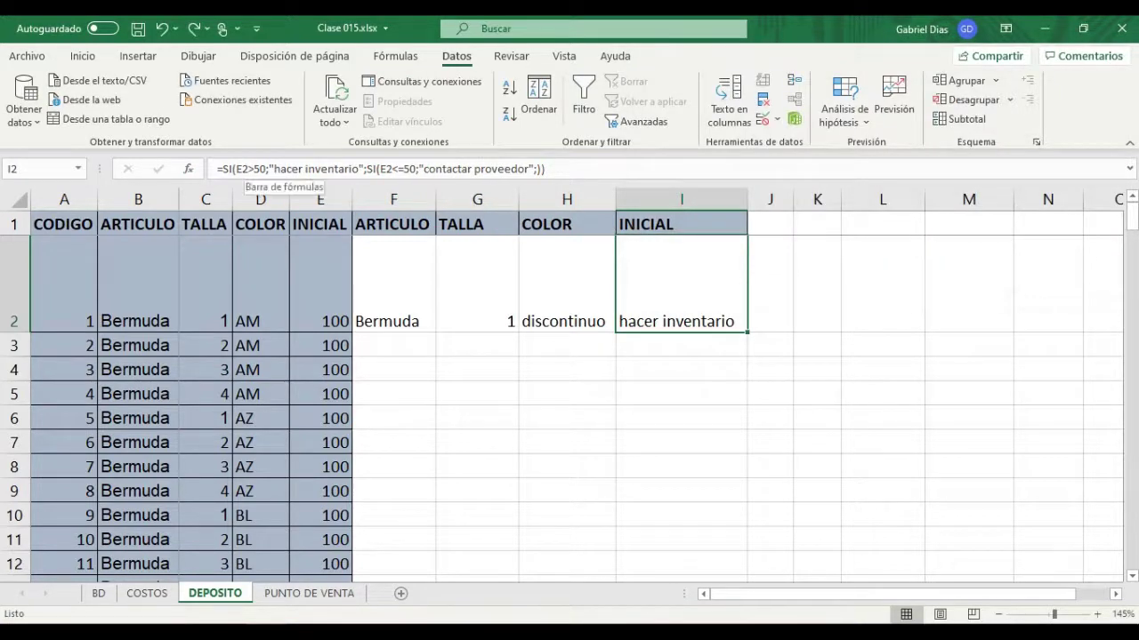
# - Inspect the logical test, true value and false value of the outer SI within I2's formula text
pyautogui.click(254, 168)
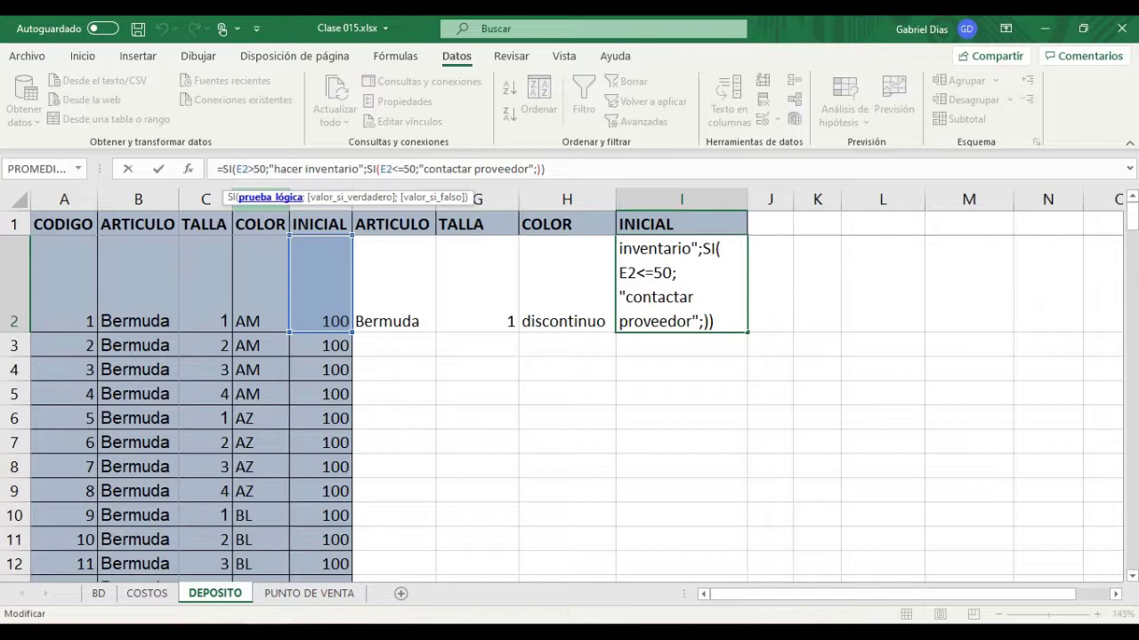
pyautogui.click(299, 169)
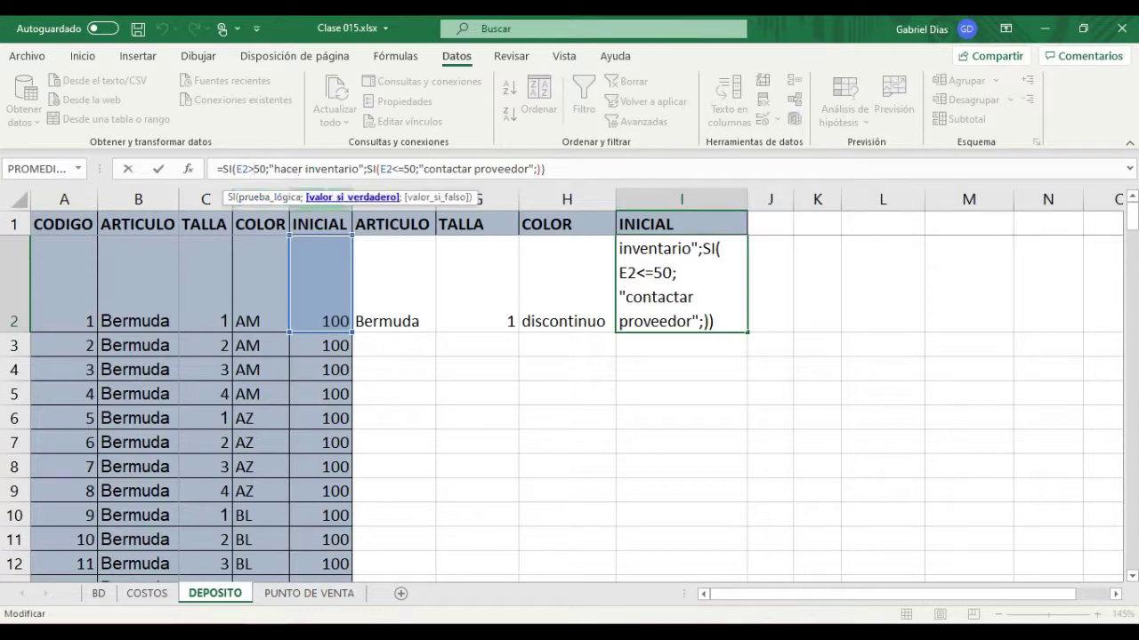
pyautogui.click(363, 169)
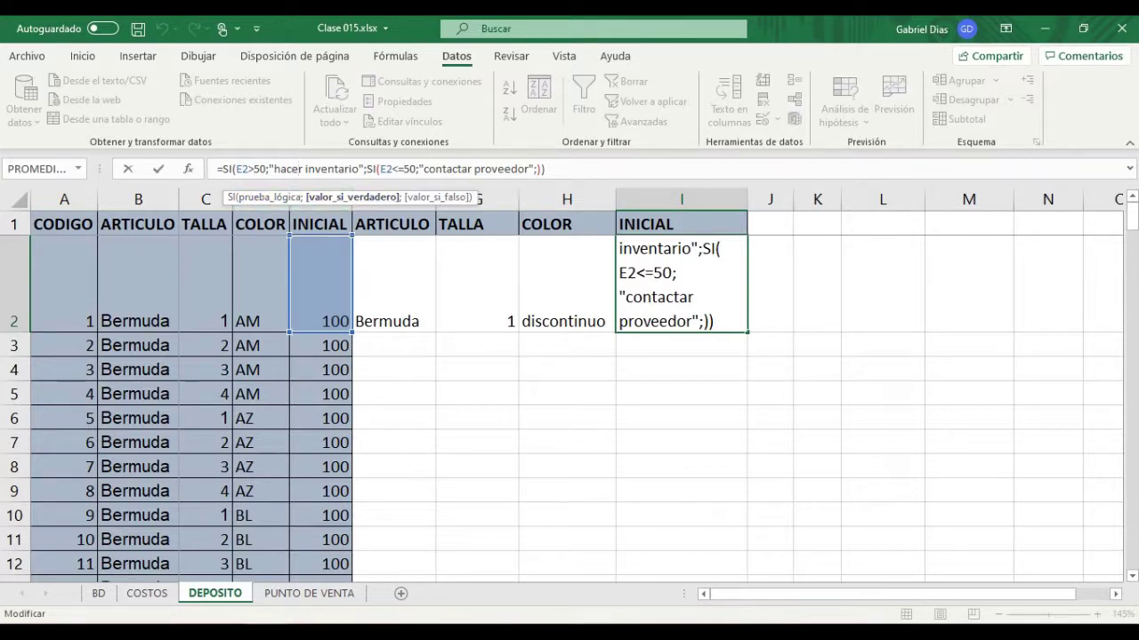
pyautogui.click(367, 169)
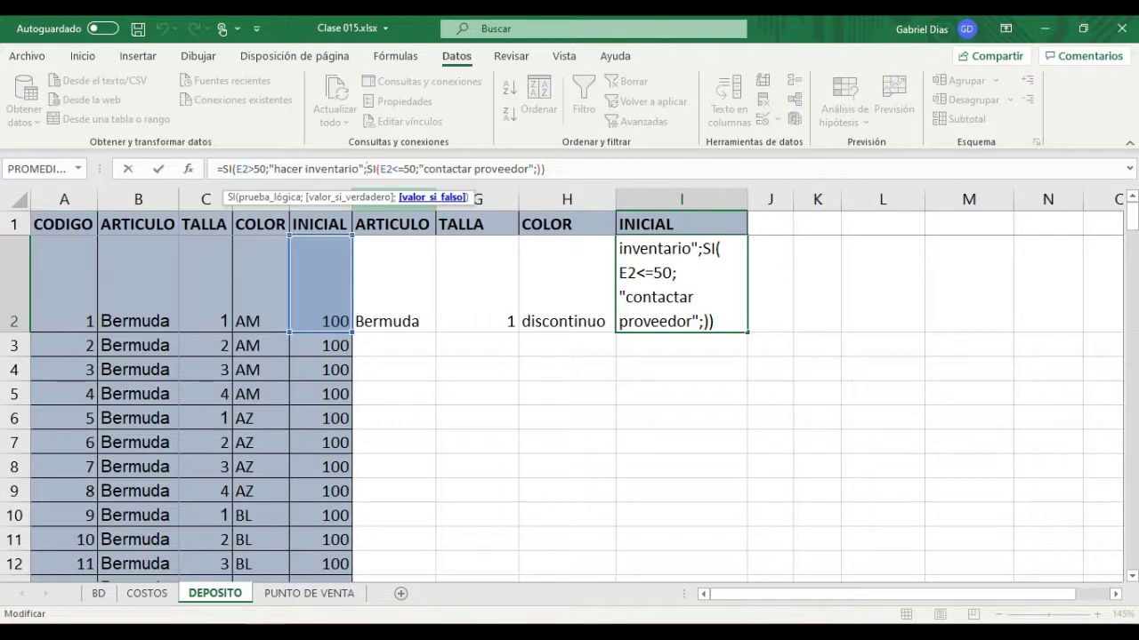
# - Inspect each argument of the inner SI with the test E2<=50 in I2's formula, and keep the formula unchanged
pyautogui.press('Right')
pyautogui.press('Right')
pyautogui.press('Right')
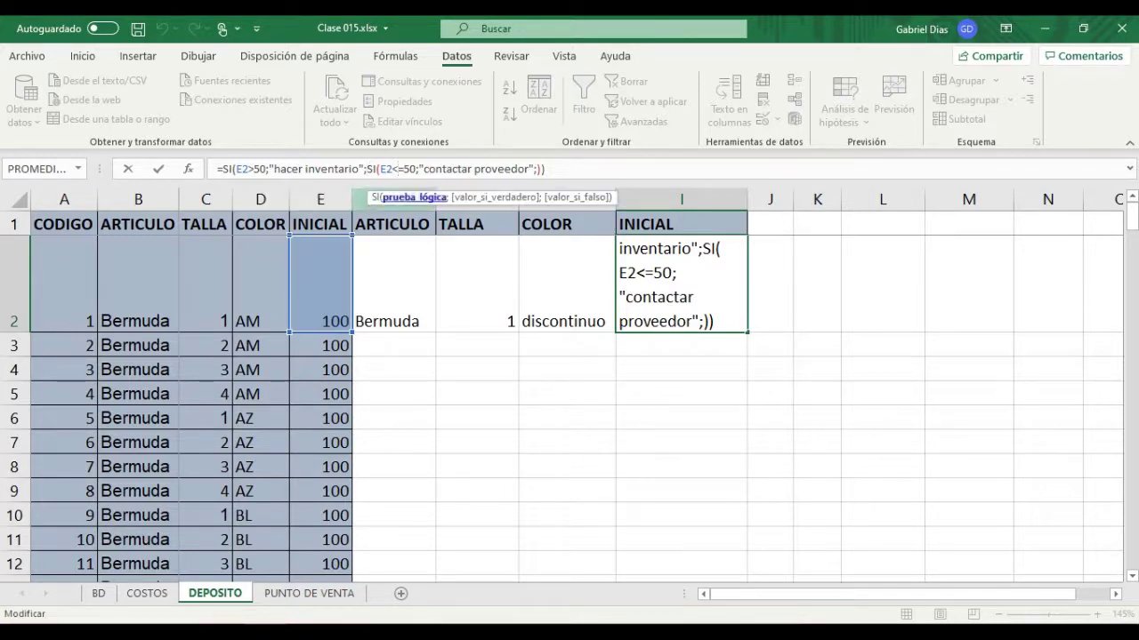
pyautogui.press('Right')
pyautogui.press('Right')
pyautogui.press('Right')
pyautogui.press('Right')
pyautogui.press('Right')
pyautogui.press('Right')
pyautogui.press('Right')
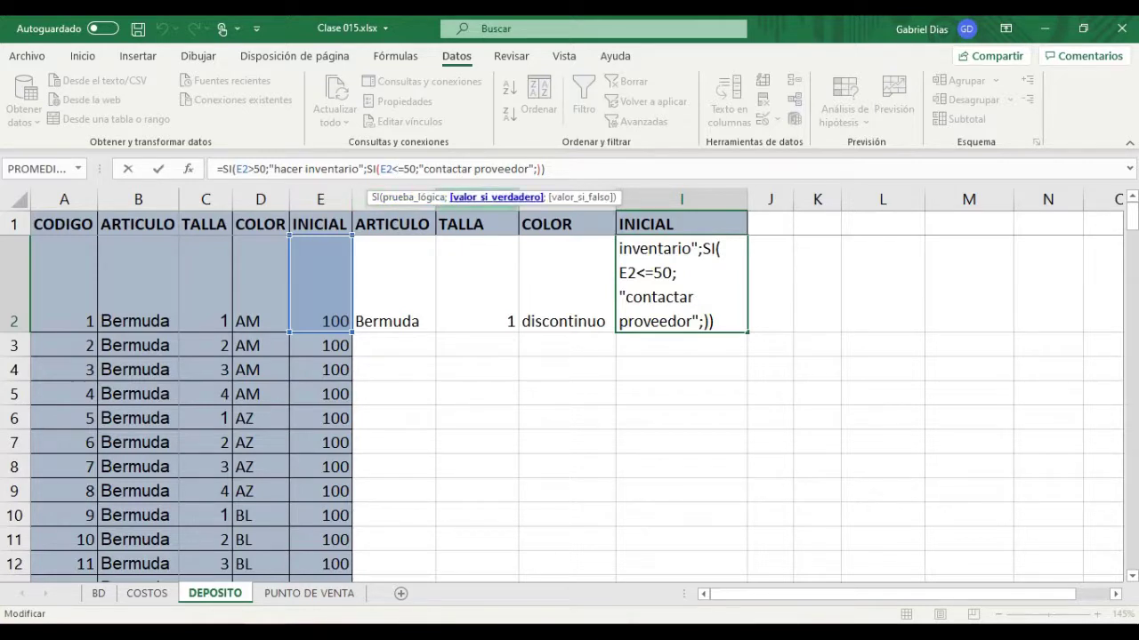
pyautogui.click(457, 169)
pyautogui.click(534, 169)
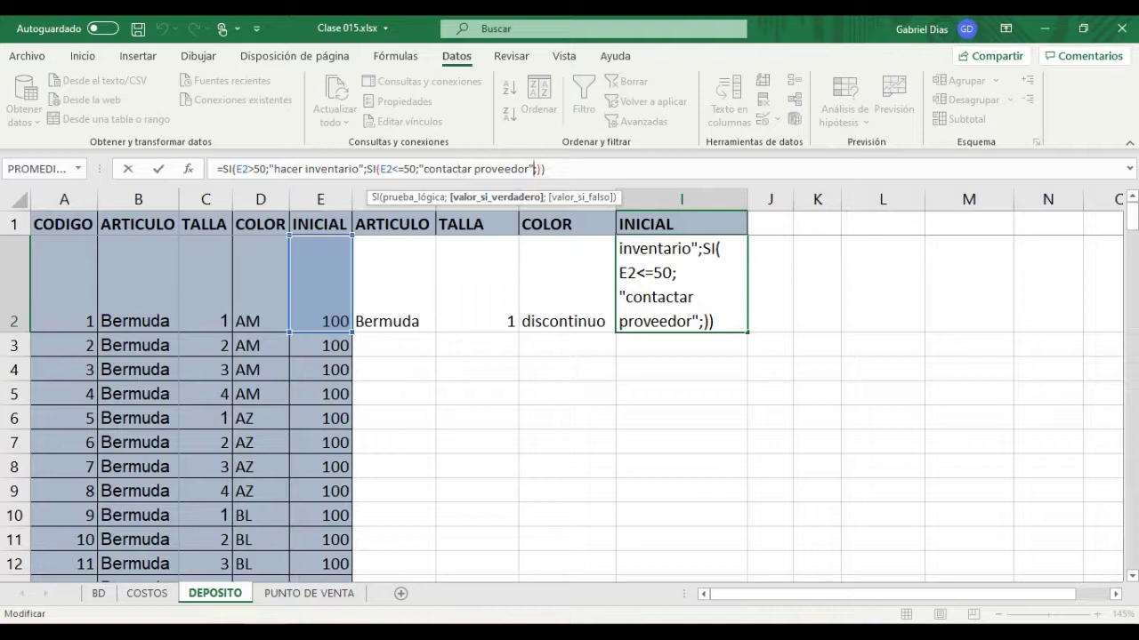
pyautogui.press('Right')
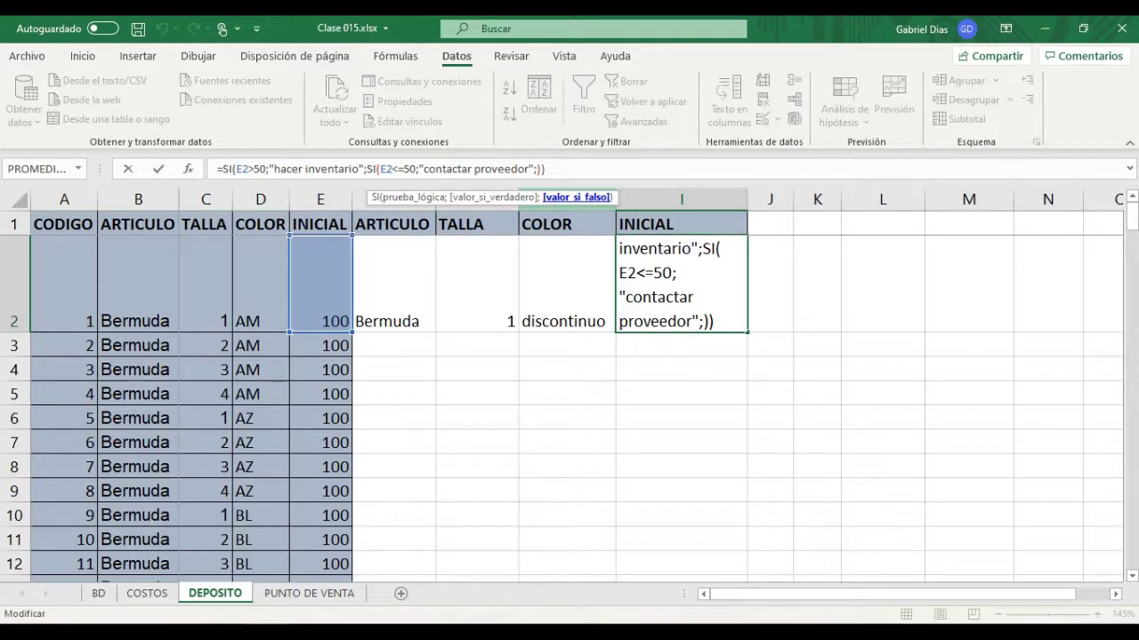
pyautogui.hotkey('ctrl', 'Return')
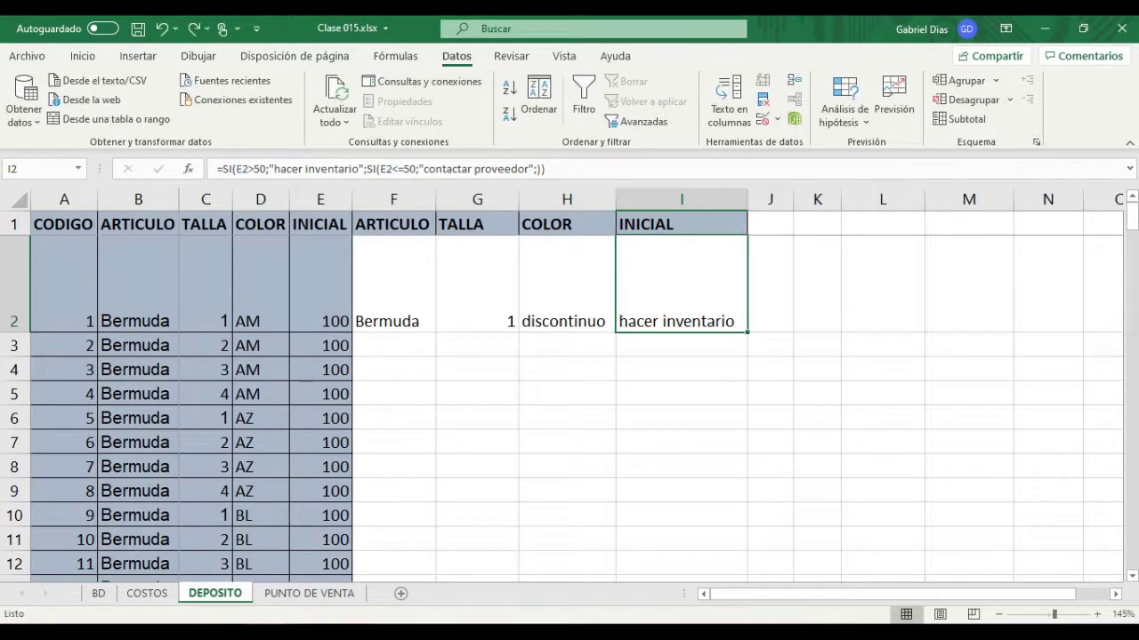
# - Test the SI formulas of row 2 by setting the code in A2 to 2
pyautogui.click(64, 285)
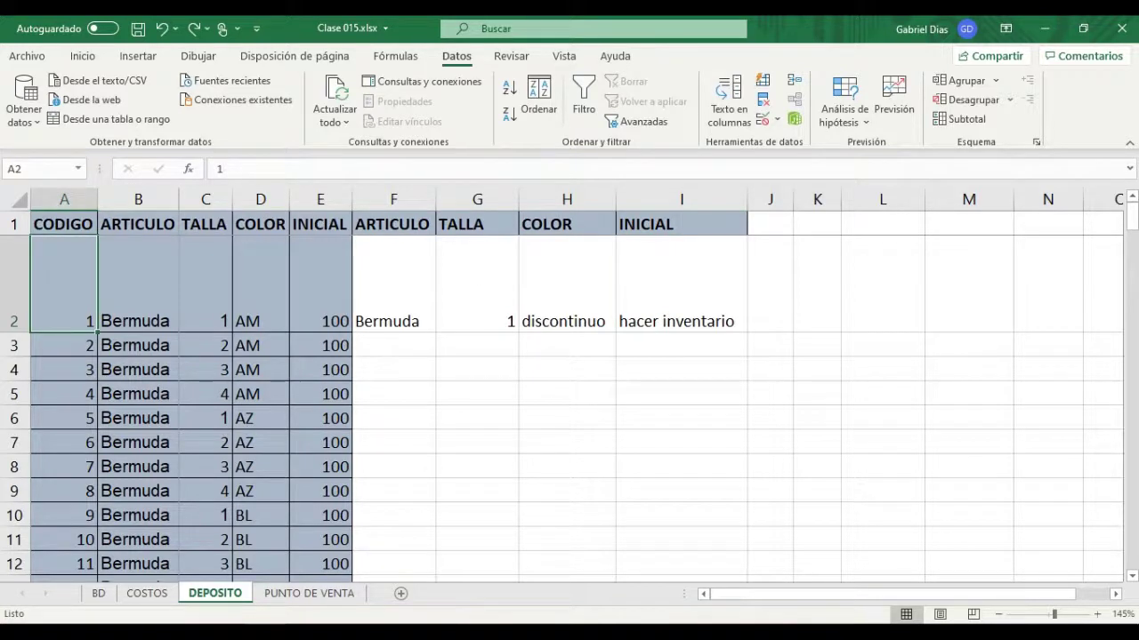
pyautogui.write('2')
pyautogui.press('Tab')
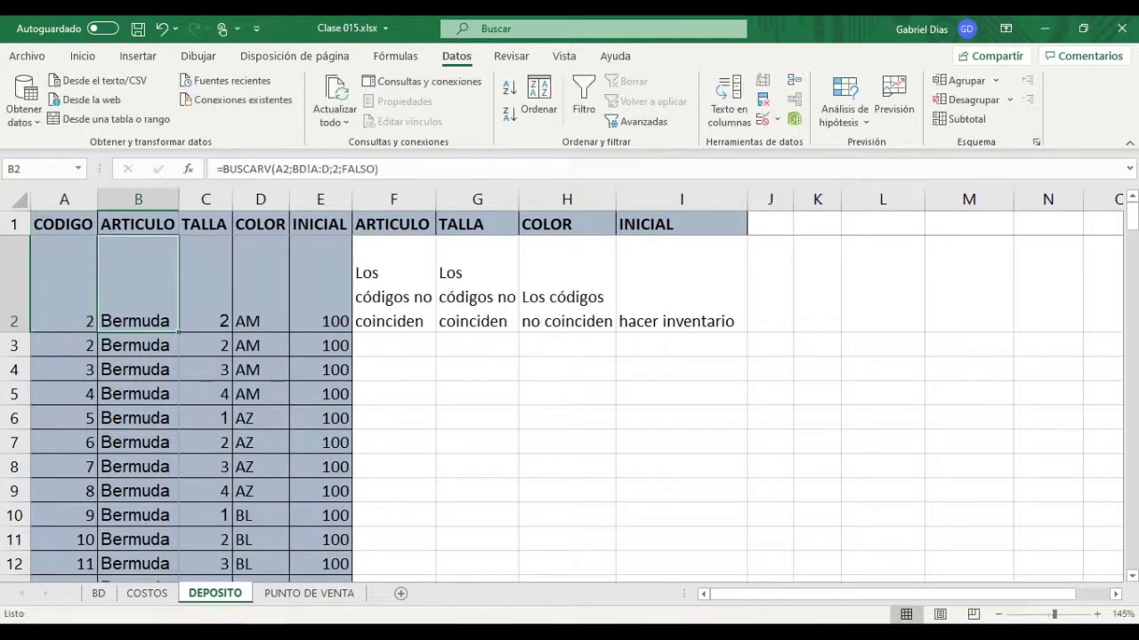
# - Test the nested SI formula by setting the INICIAL quantity in E2 to 45, and undo both the quantity and code changes
pyautogui.press('Tab')
pyautogui.press('Tab')
pyautogui.press('Tab')
pyautogui.press('F2')
pyautogui.press('BackSpace')
pyautogui.press('BackSpace')
pyautogui.press('BackSpace')
pyautogui.write('45')
pyautogui.press('Return')
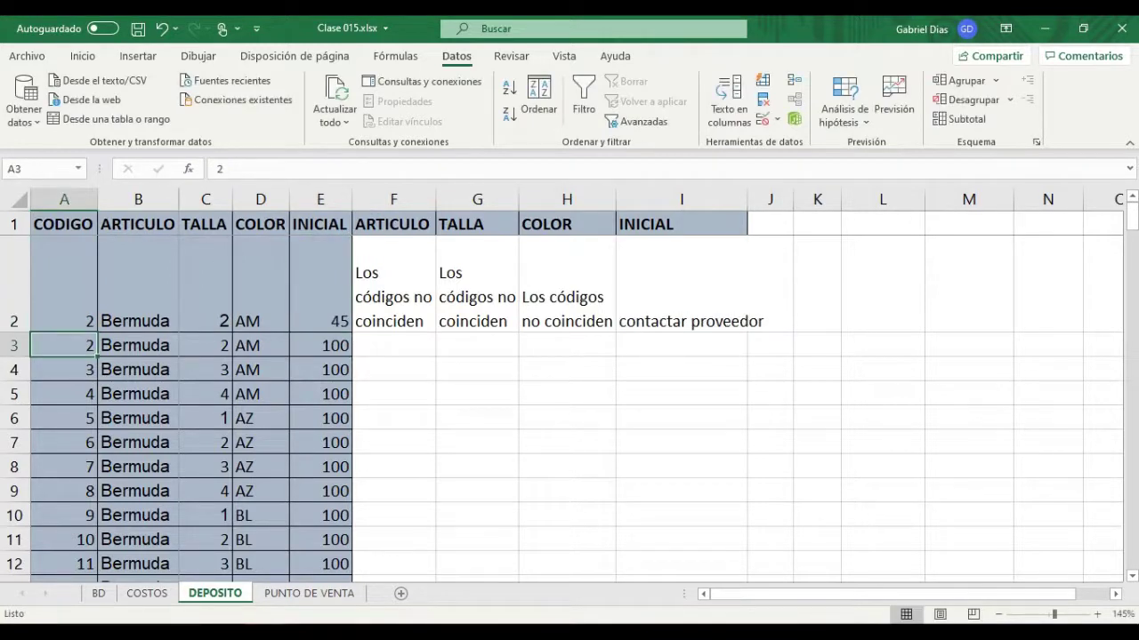
pyautogui.hotkey('ctrl', 'z')
pyautogui.hotkey('ctrl', 'z')
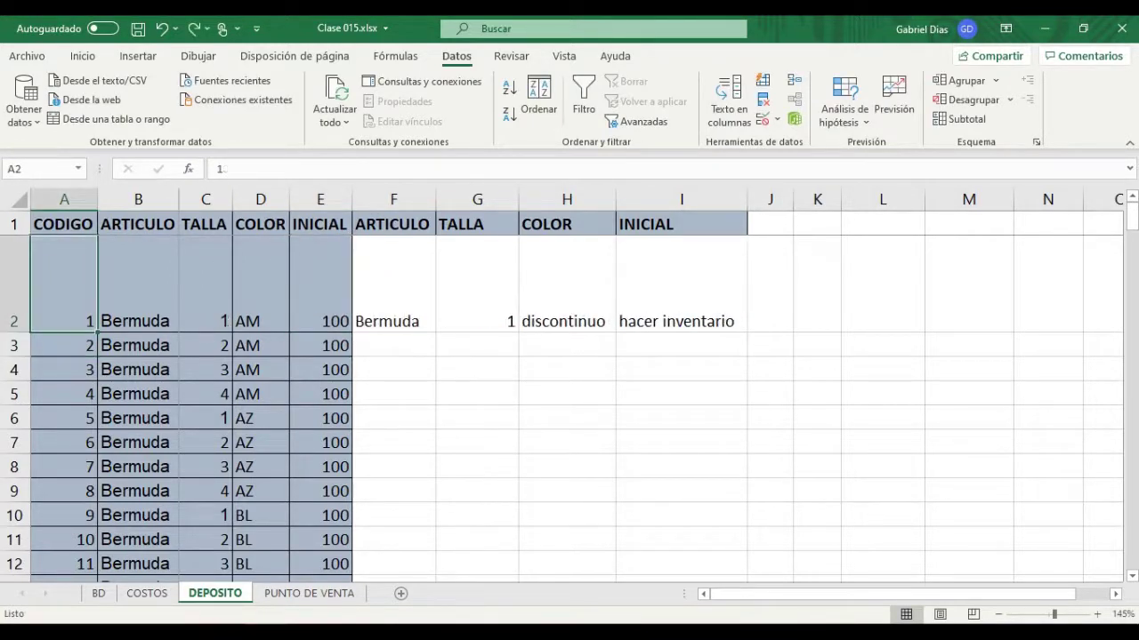
# - Examine the range, criterion and sum range of the SUMAR.SI formula in I5 of the COSTOS sheet, keeping them as they are
pyautogui.hotkey('ctrl', 'pageup')
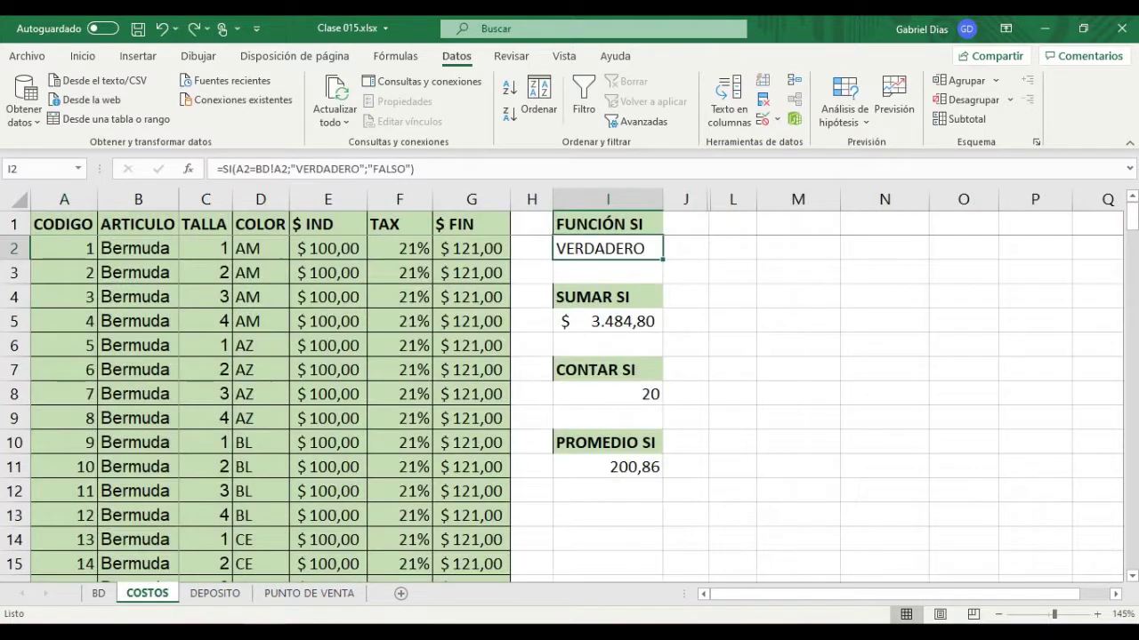
pyautogui.click(608, 321)
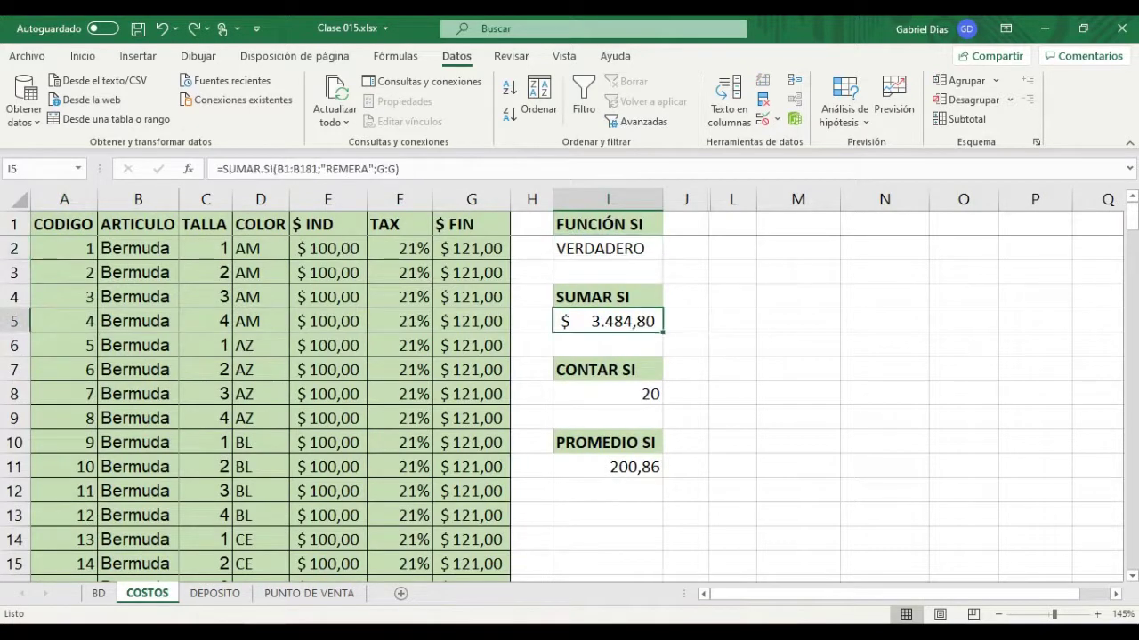
pyautogui.click(404, 169)
pyautogui.hotkey('shift', 'F3')
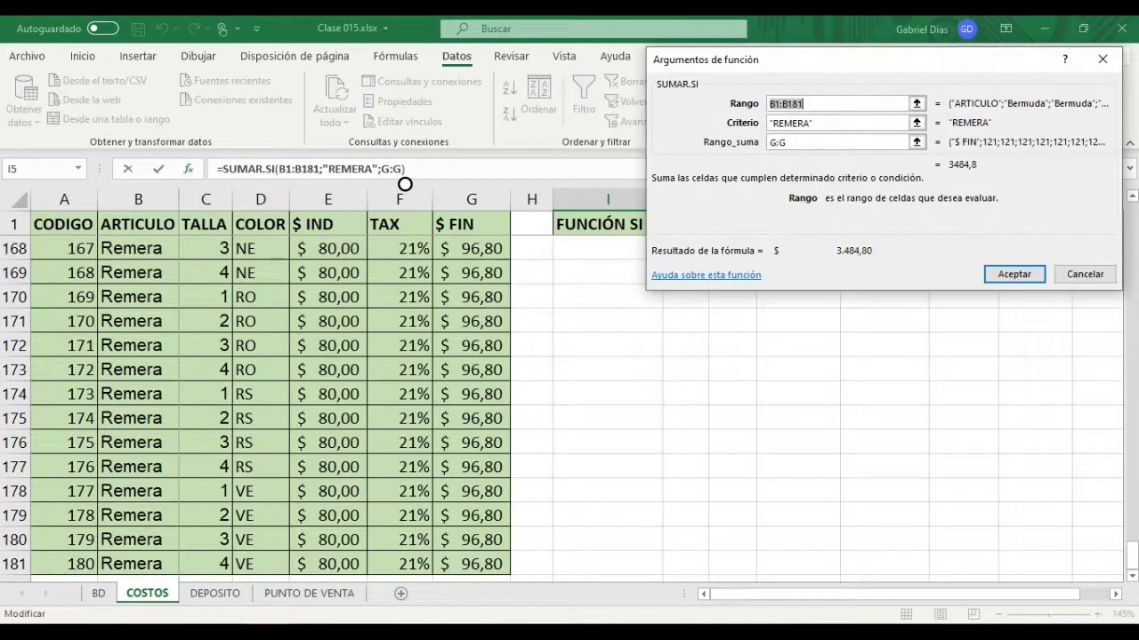
pyautogui.scroll(10, 404, 184)
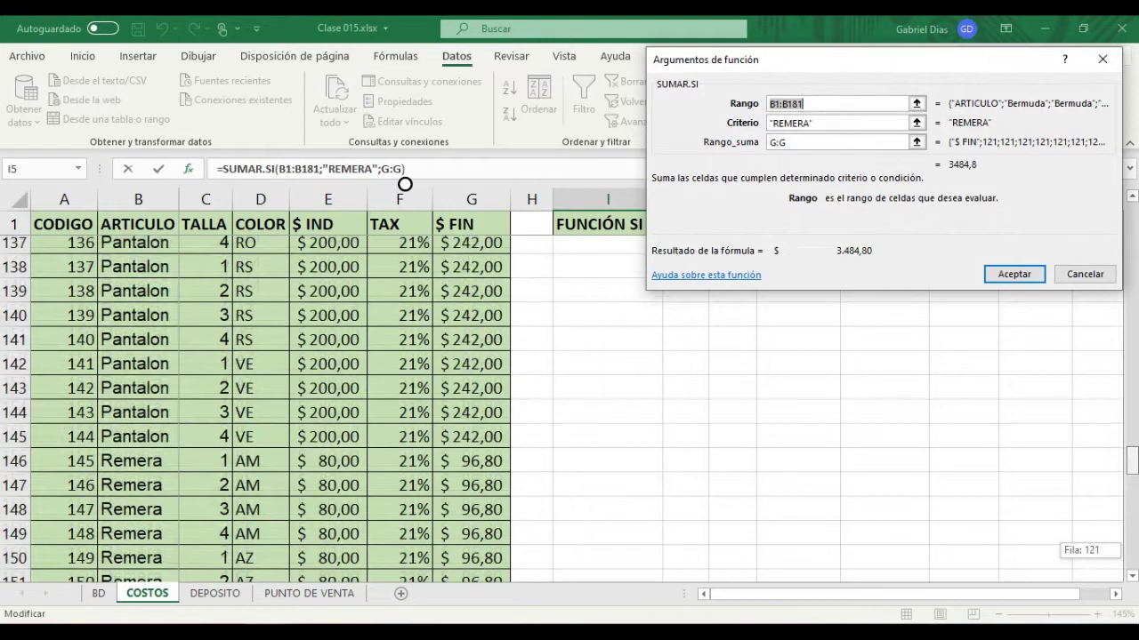
pyautogui.scroll(20, 405, 184)
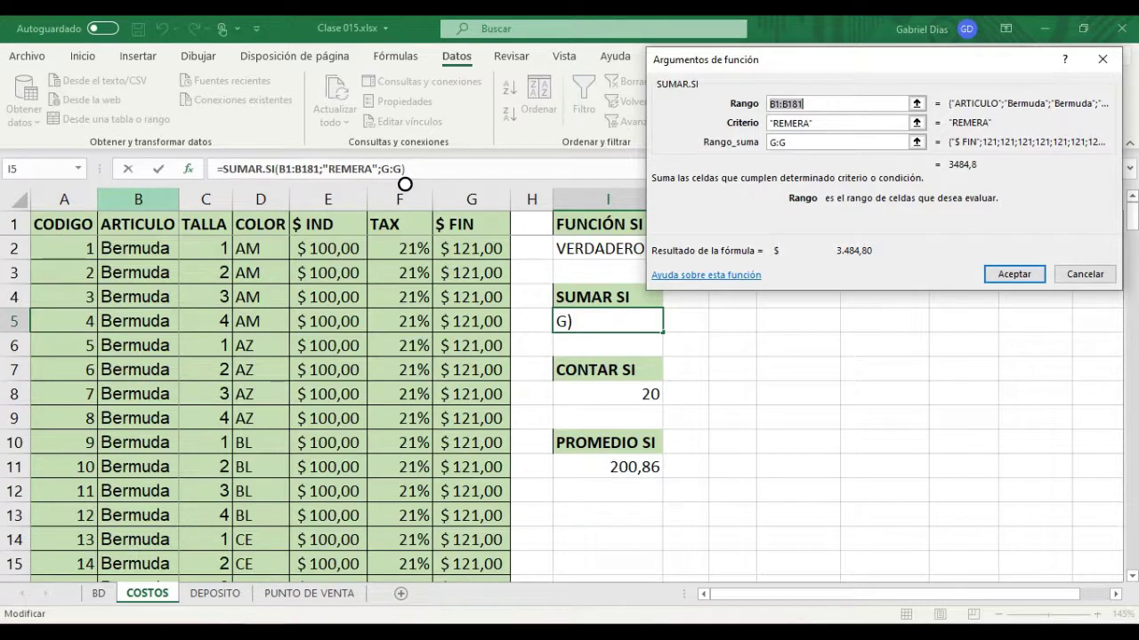
pyautogui.press('Tab')
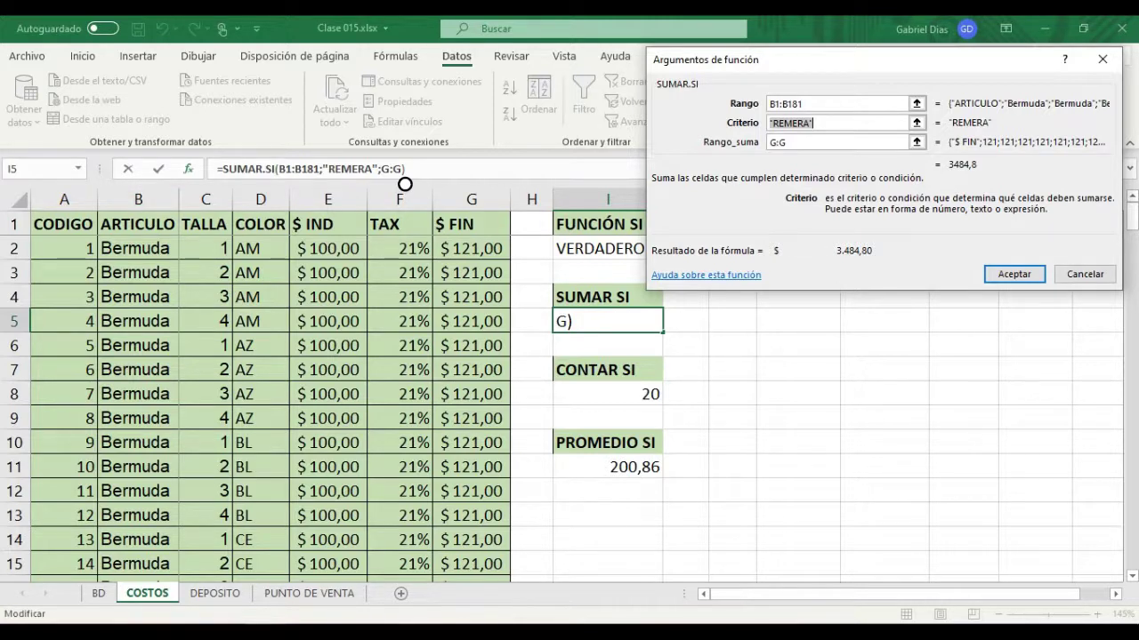
pyautogui.press('Tab')
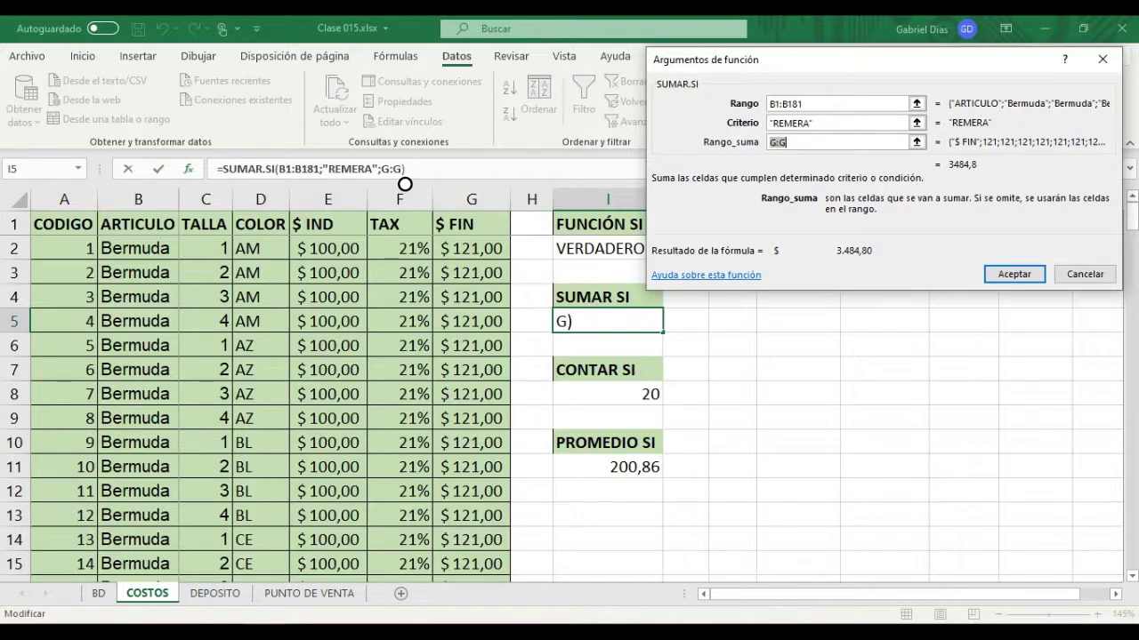
pyautogui.press('Return')
# - Add filters to the COSTOS table headers and filter the ARTICULO column to show only Remera
pyautogui.click(471, 224)
pyautogui.click(583, 98)
pyautogui.click(169, 226)
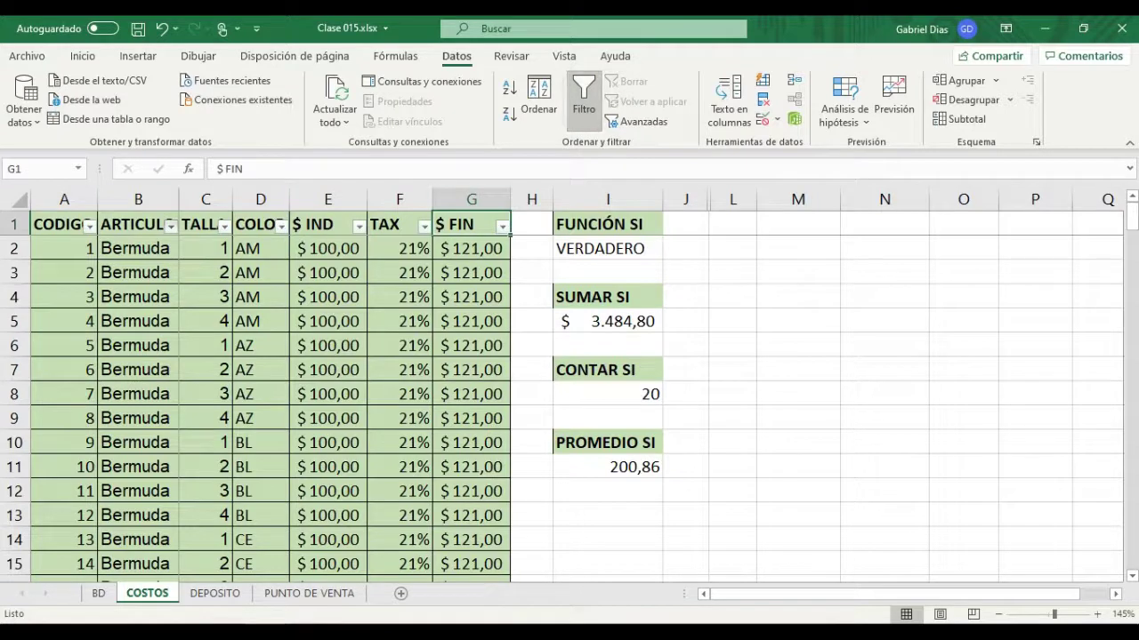
pyautogui.click(47, 402)
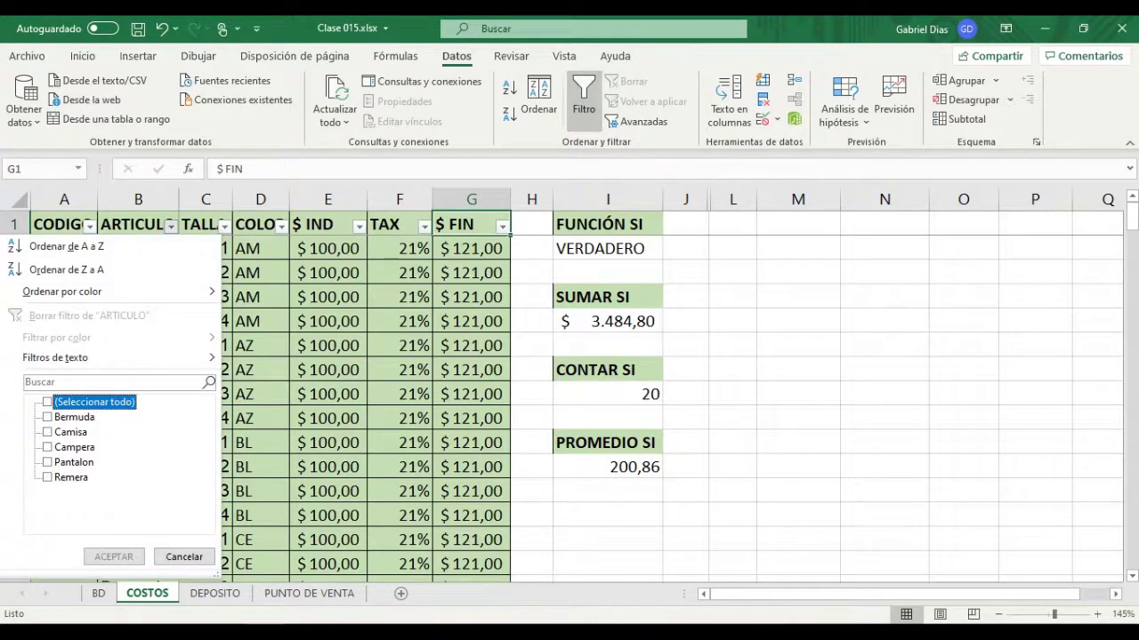
pyautogui.click(47, 477)
pyautogui.click(114, 557)
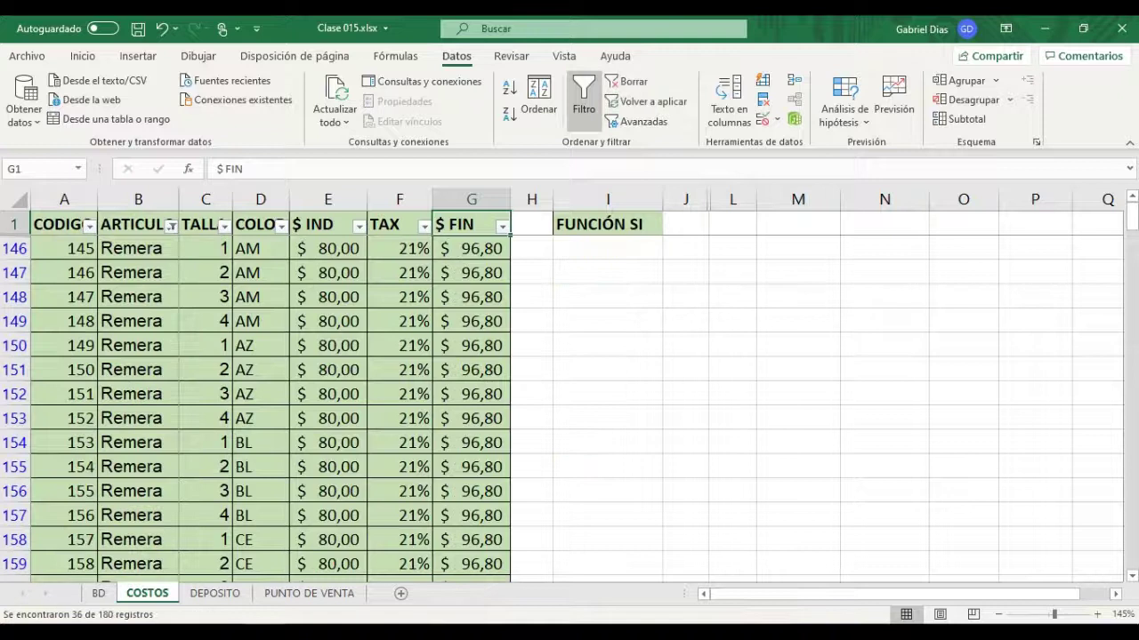
# - Check the sum of the filtered $ FIN values against the SUMAR.SI formula in I5, clearing the ARTICULO filter
pyautogui.click(471, 249)
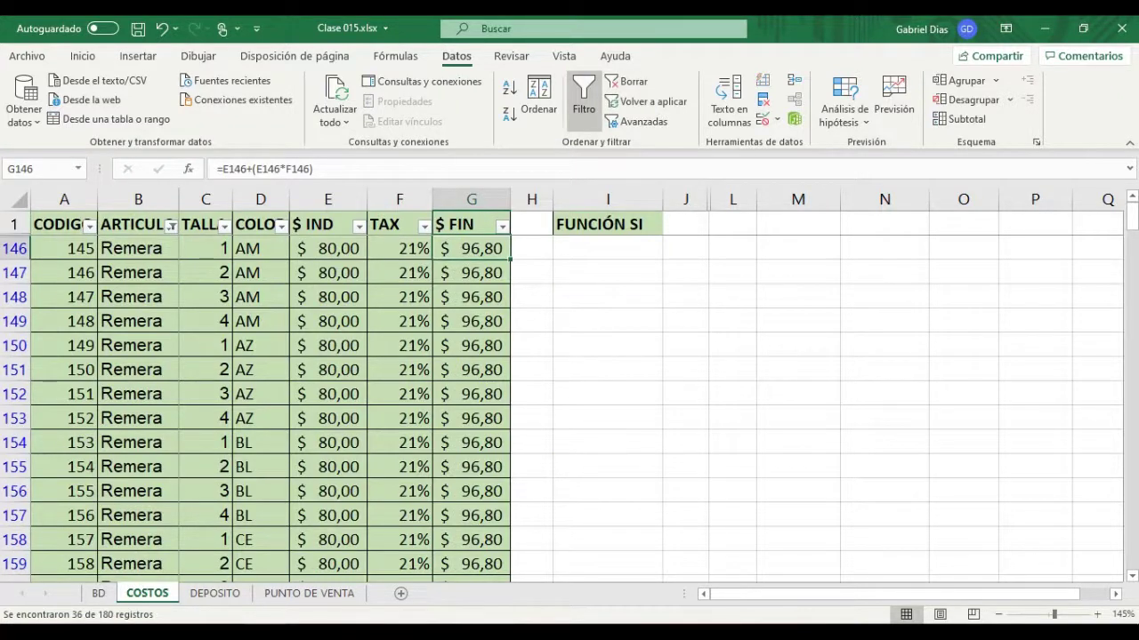
pyautogui.hotkey('ctrl', 'shift', 'Down')
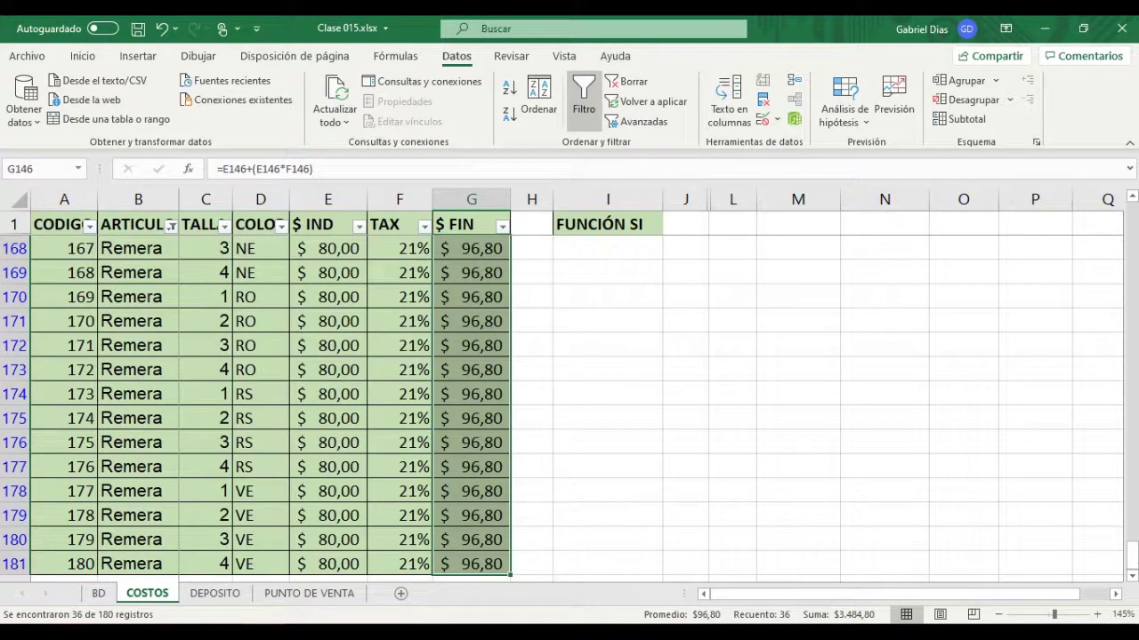
pyautogui.hotkey('ctrl', 'Up')
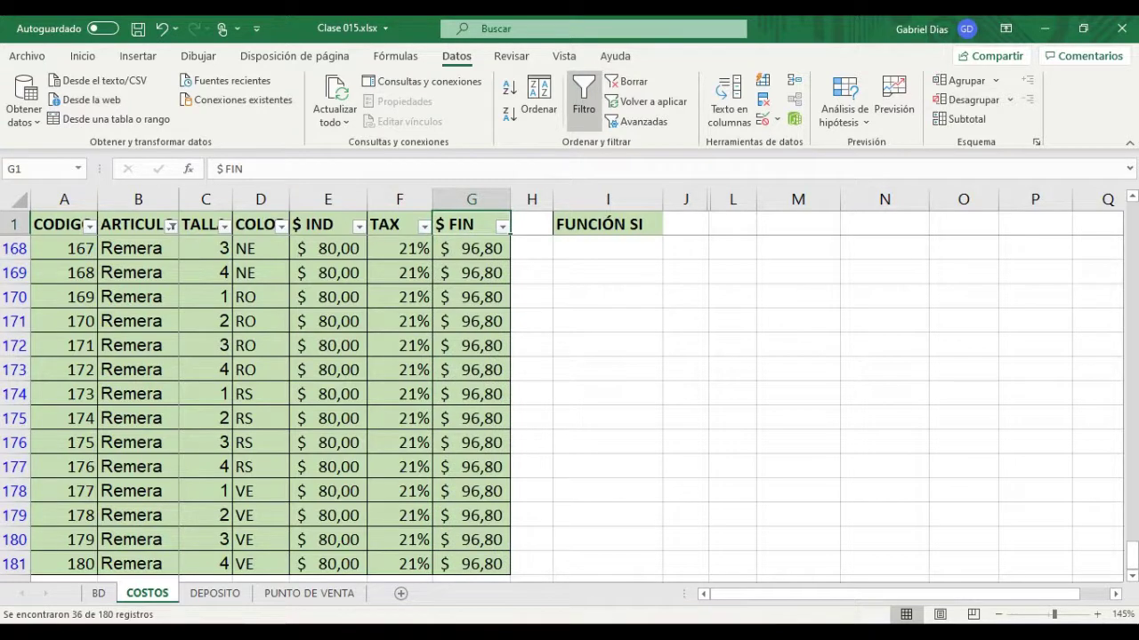
pyautogui.click(171, 226)
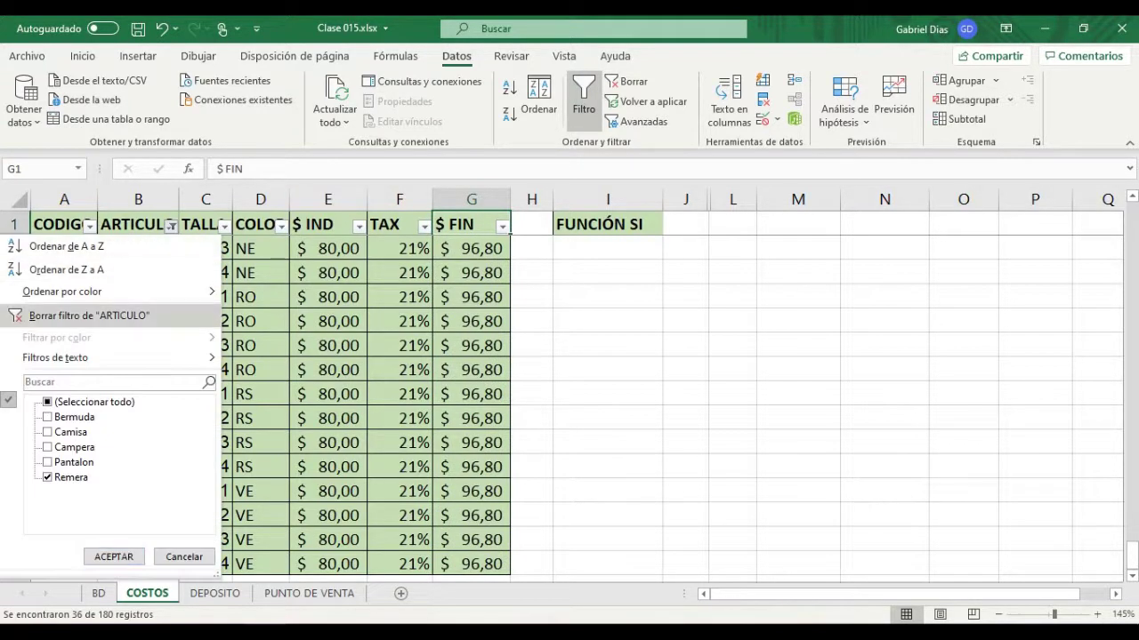
pyautogui.click(106, 316)
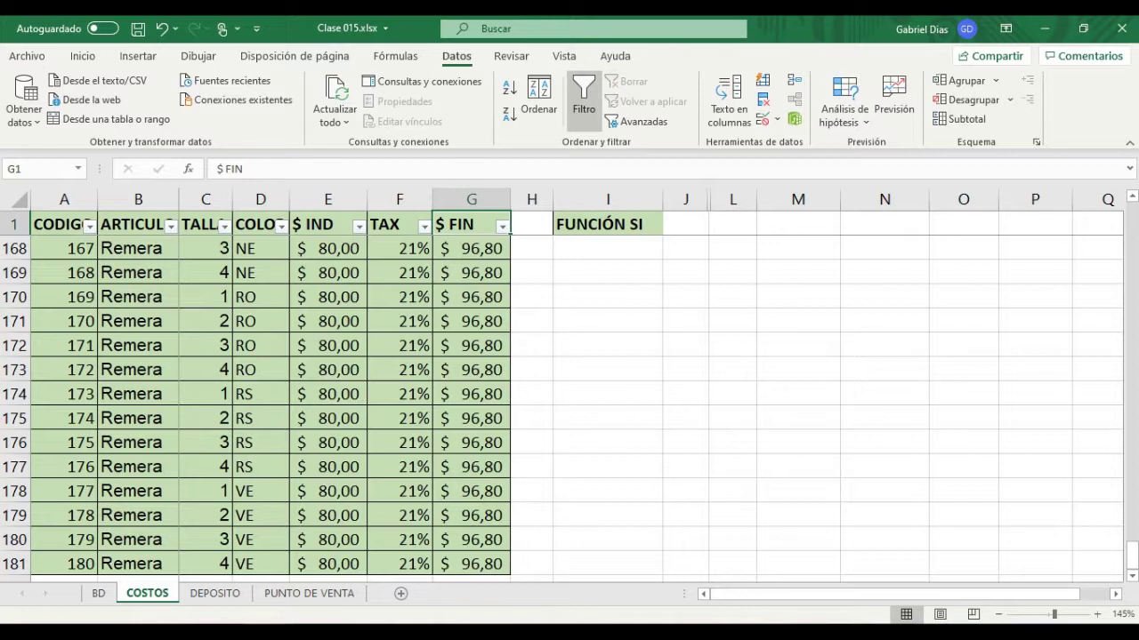
pyautogui.hotkey('ctrl', 'Home')
pyautogui.click(609, 322)
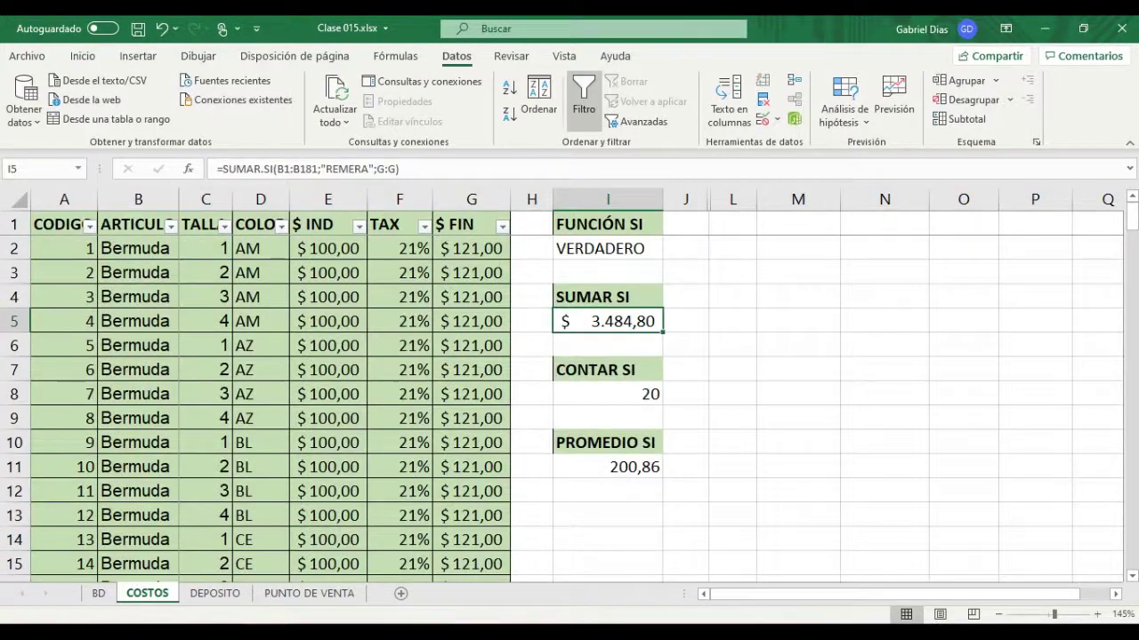
# - Examine the range and criterion arguments of the CONTAR.SI formula in I8, keeping them as they are
pyautogui.click(608, 394)
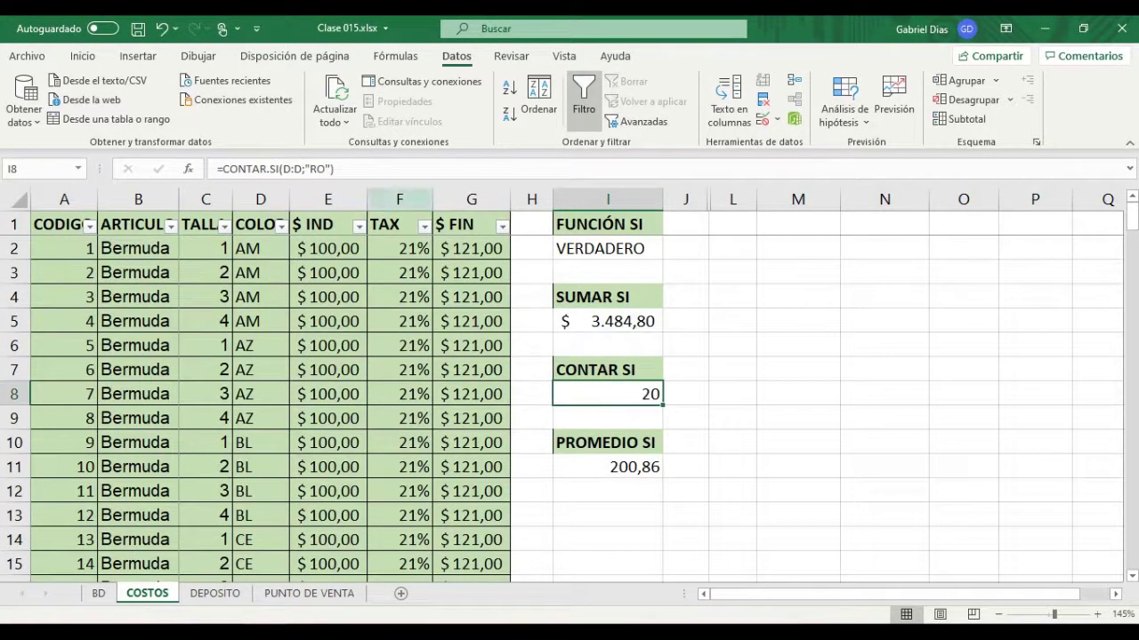
pyautogui.click(188, 168)
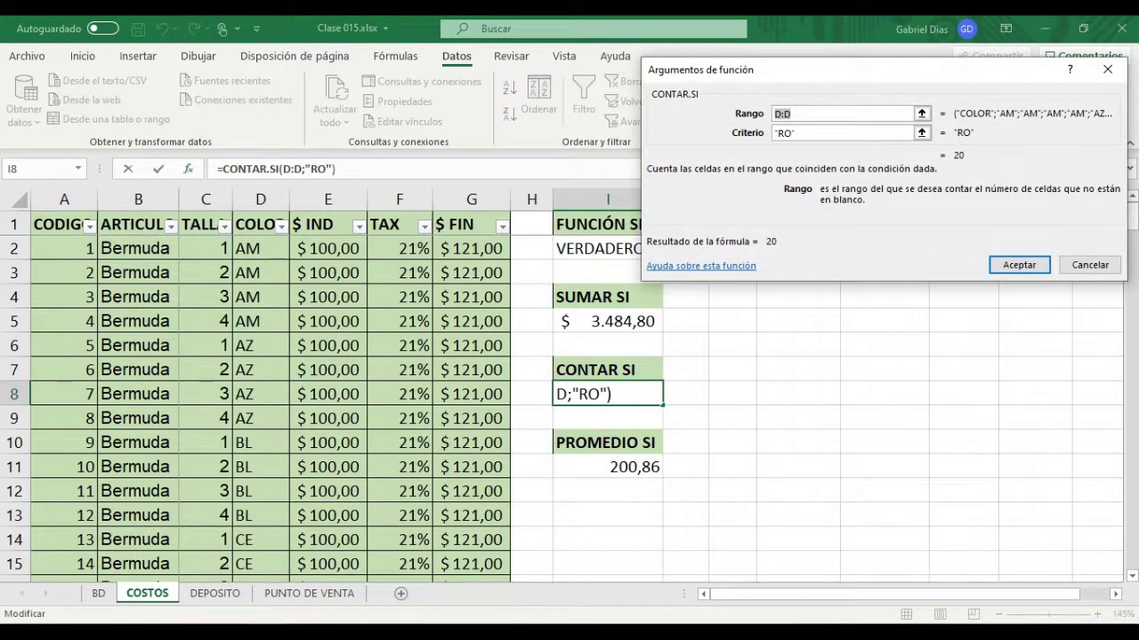
pyautogui.press('Tab')
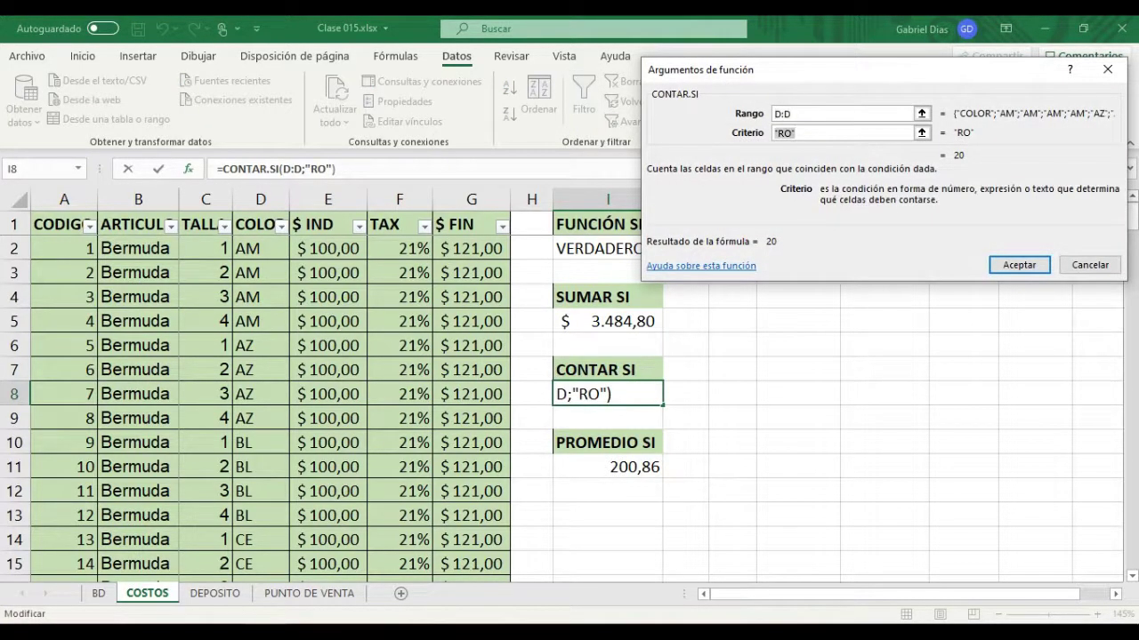
pyautogui.hotkey('shift', 'Tab')
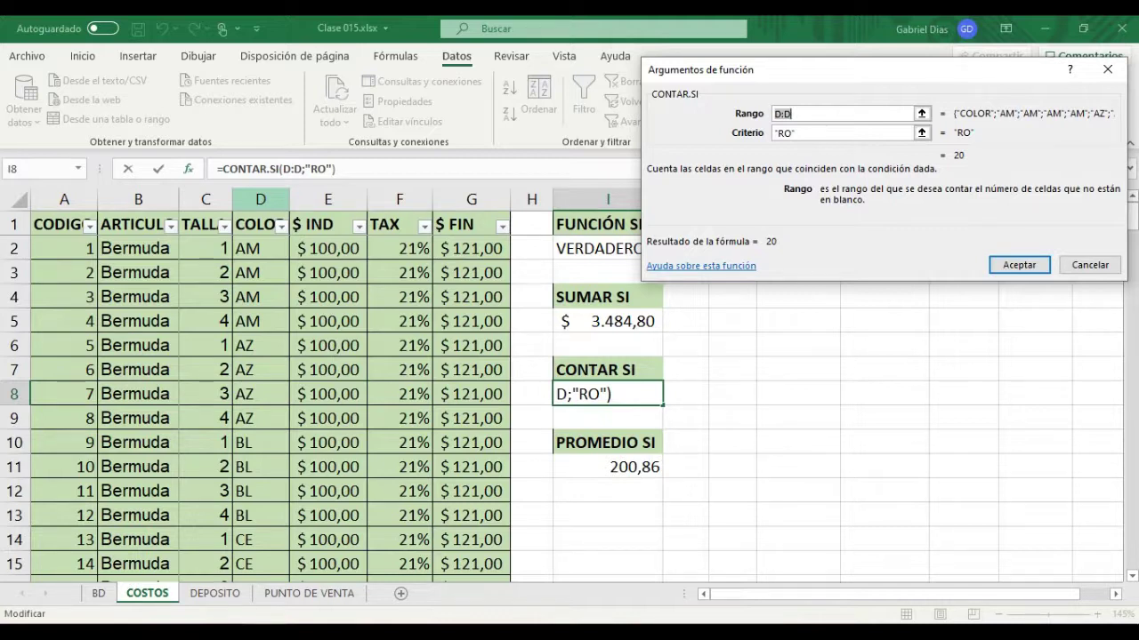
pyautogui.press('Tab')
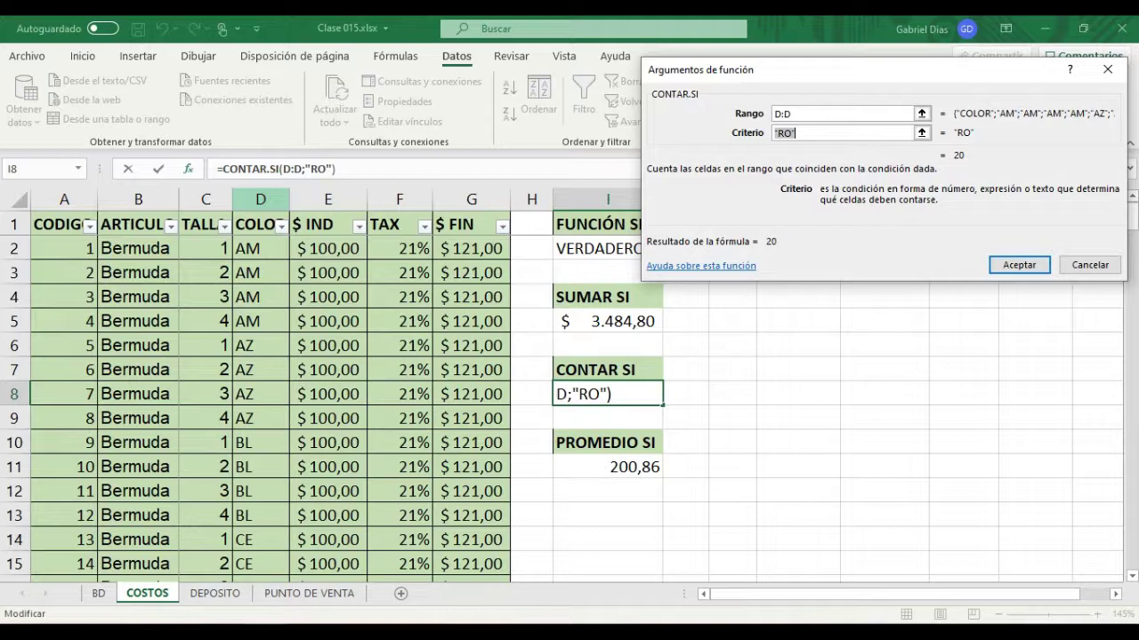
pyautogui.press('Return')
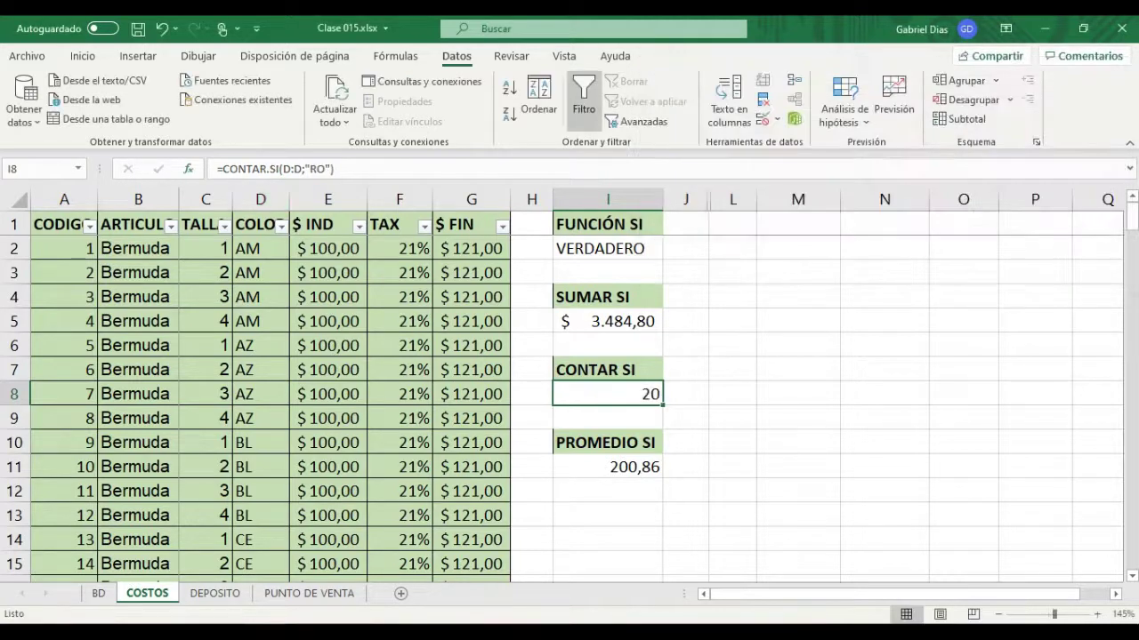
# - Filter the COLOR column to RO and select its visible entries to check their count
pyautogui.click(281, 226)
pyautogui.click(114, 402)
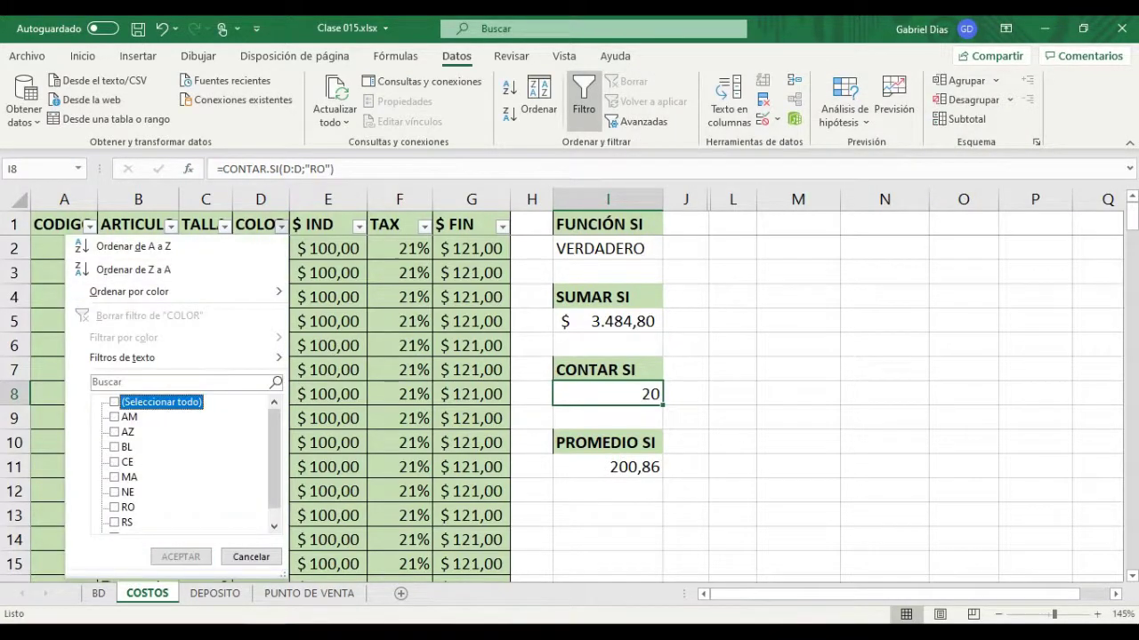
pyautogui.click(114, 507)
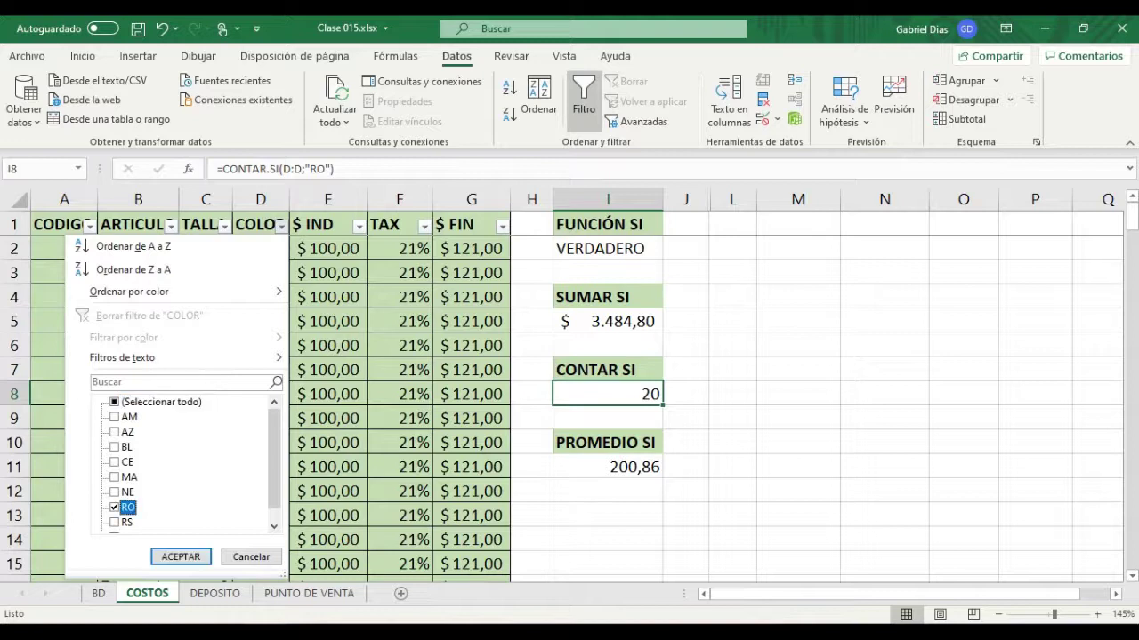
pyautogui.click(180, 557)
pyautogui.click(261, 248)
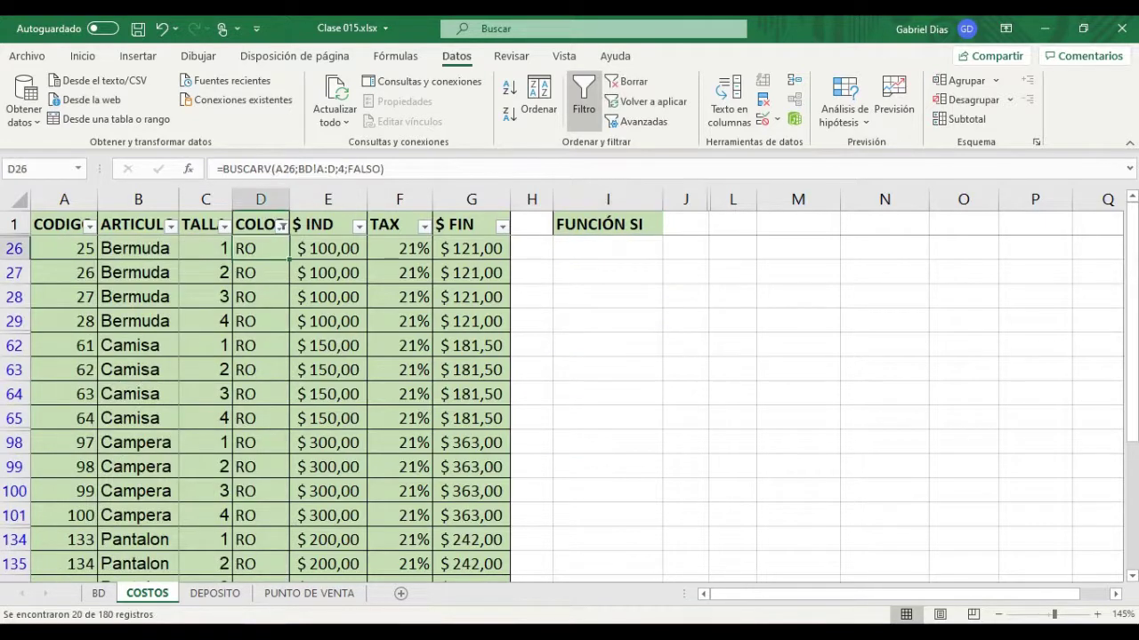
pyautogui.hotkey('ctrl', 'shift', 'Down')
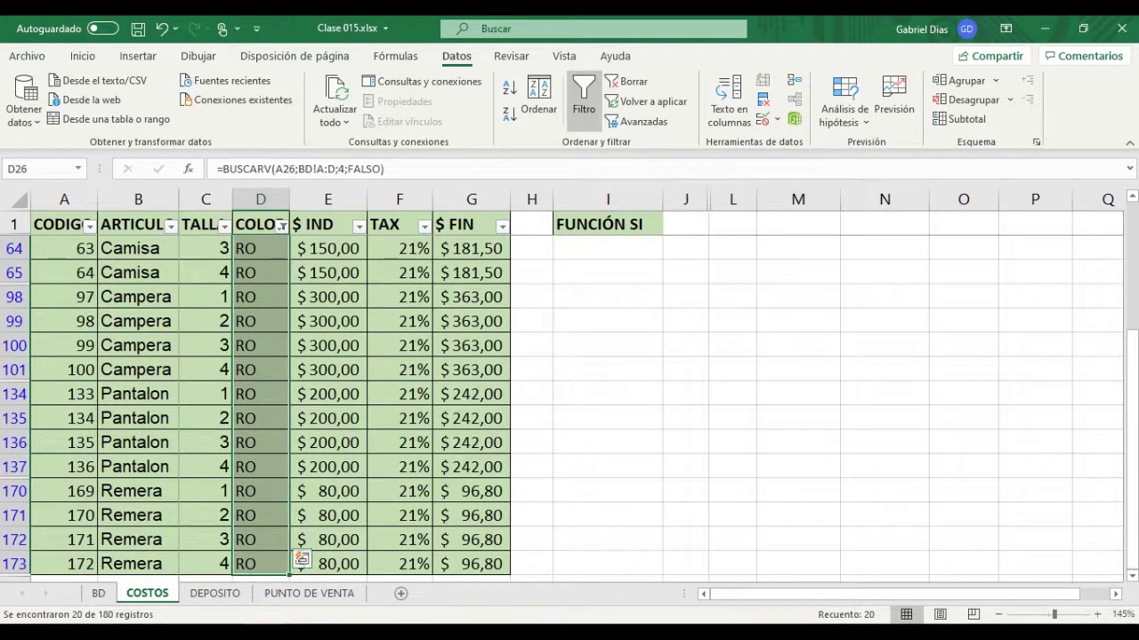
# - Clear the filter on the COLOR column and return to the first data row
pyautogui.click(281, 225)
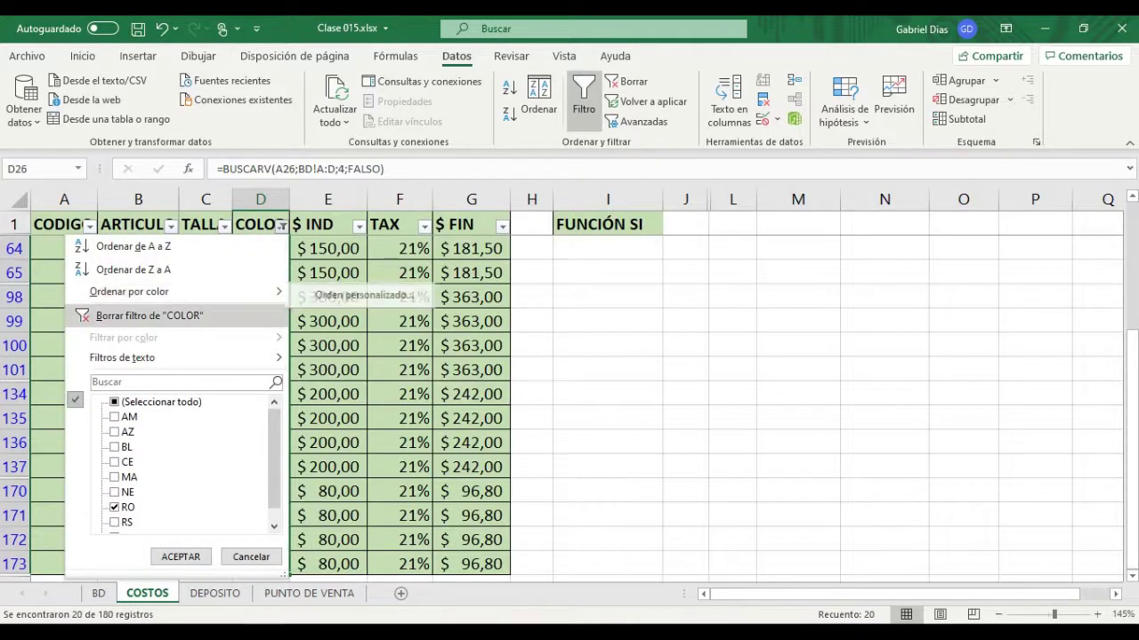
pyautogui.click(150, 316)
pyautogui.hotkey('ctrl', 'Up')
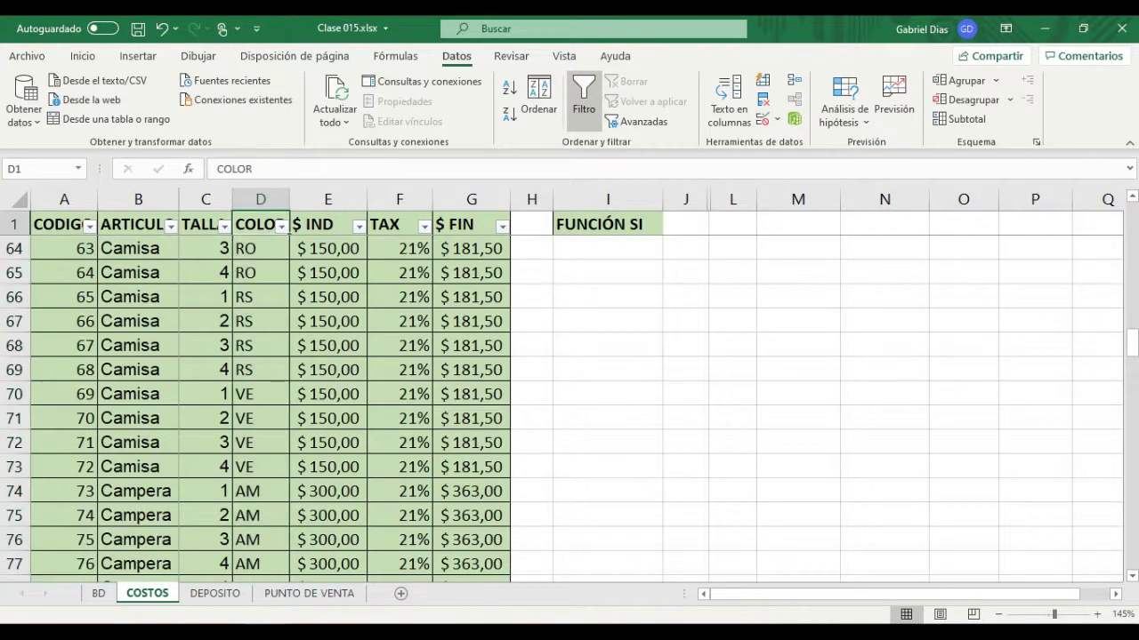
pyautogui.press('Down')
# - Examine the range, criterion and average range of the PROMEDIO.SI formula in I11, keeping them as they are
pyautogui.click(607, 467)
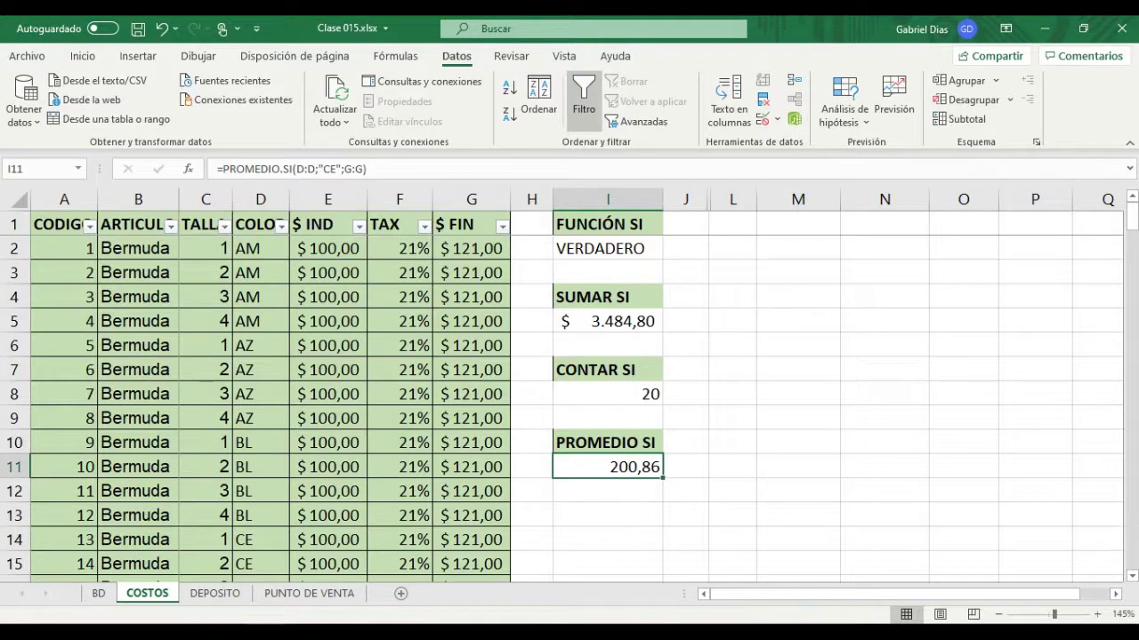
pyautogui.press('F2')
pyautogui.hotkey('shift', 'F3')
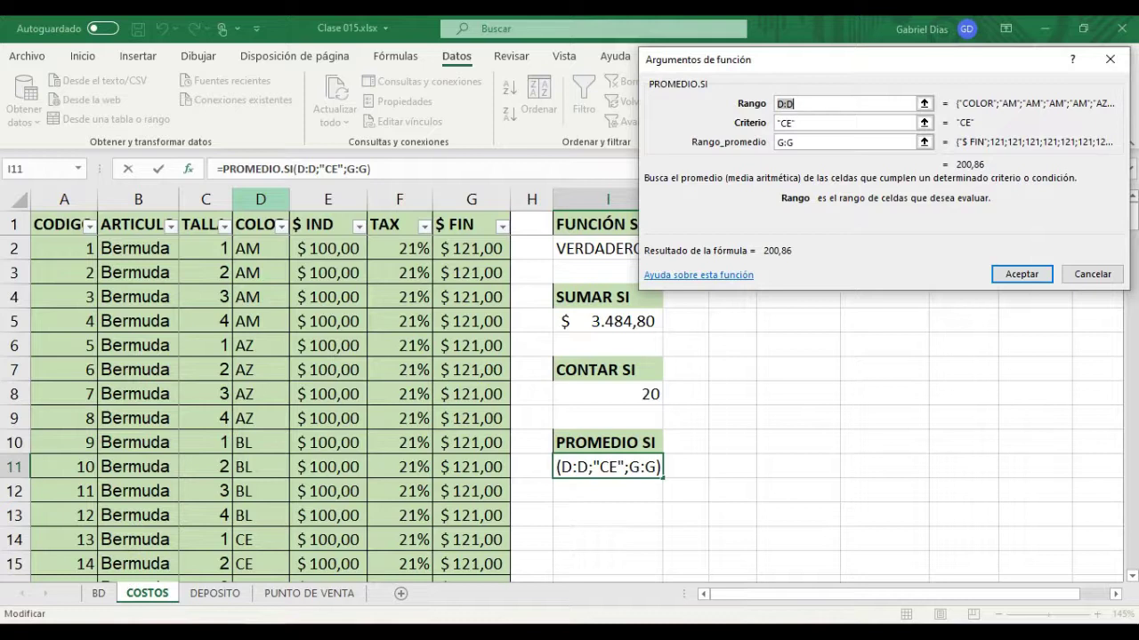
pyautogui.press('Tab')
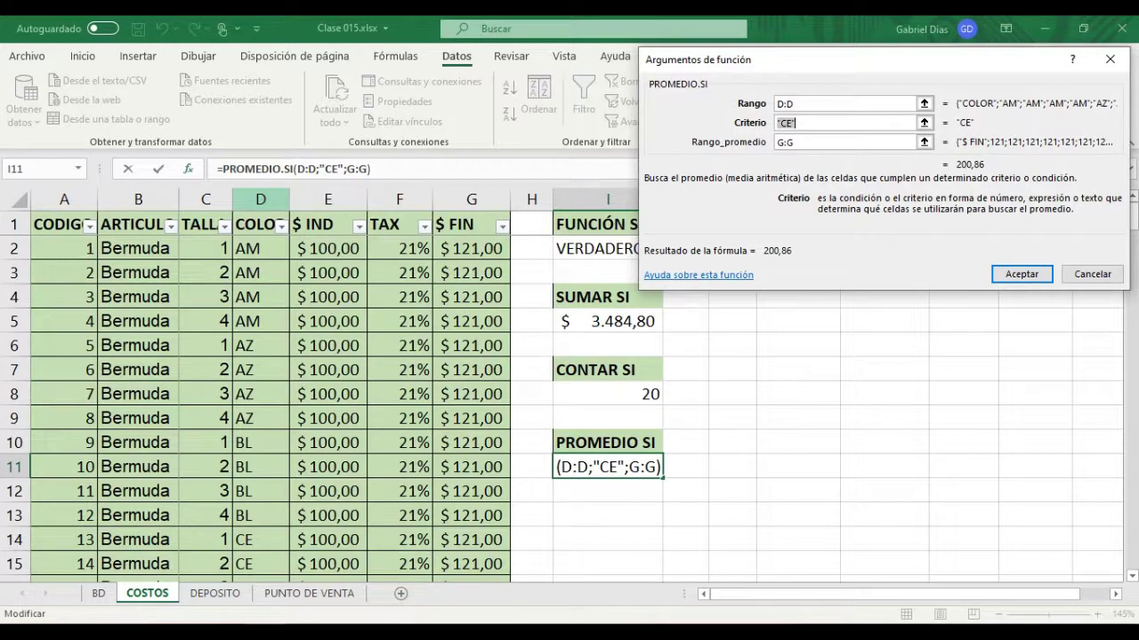
pyautogui.press('Tab')
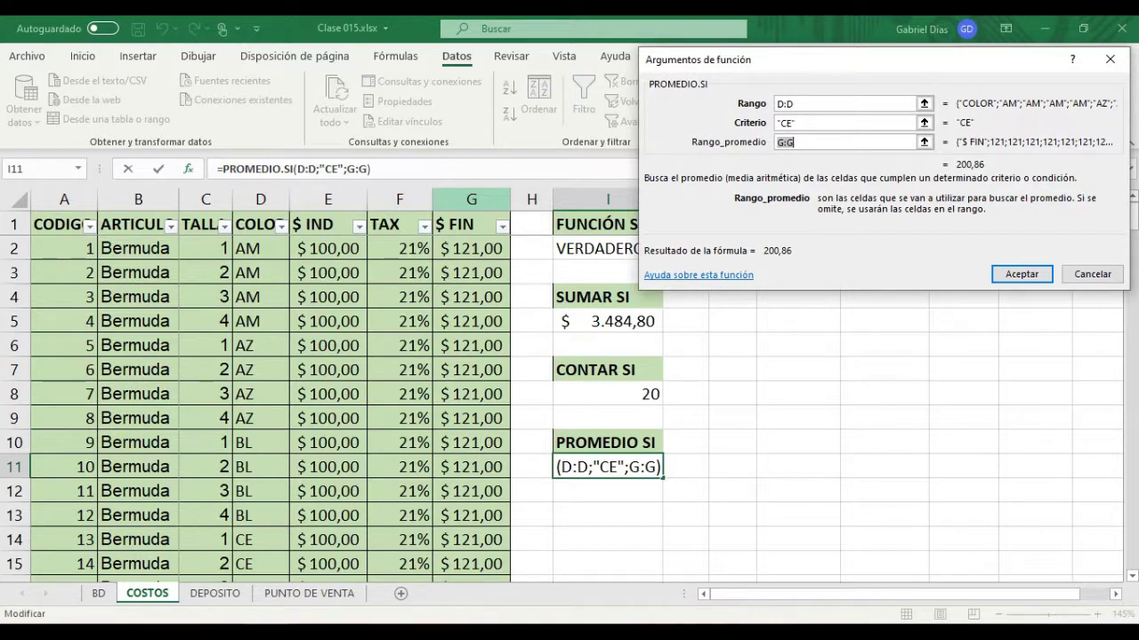
pyautogui.hotkey('shift', 'Tab')
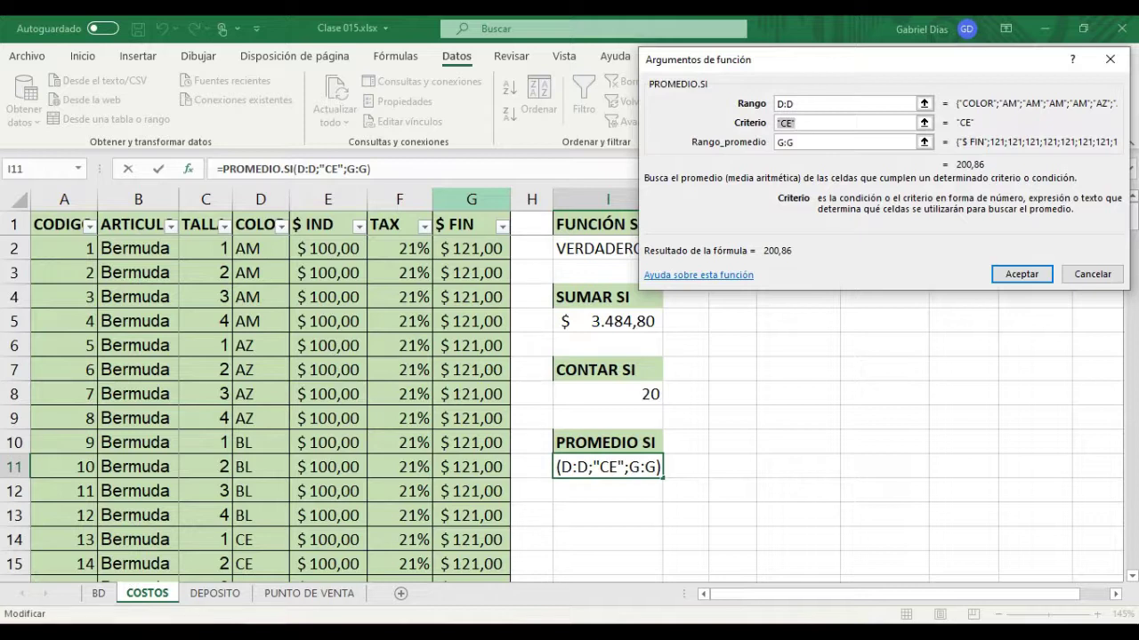
pyautogui.press('Tab')
pyautogui.press('Return')
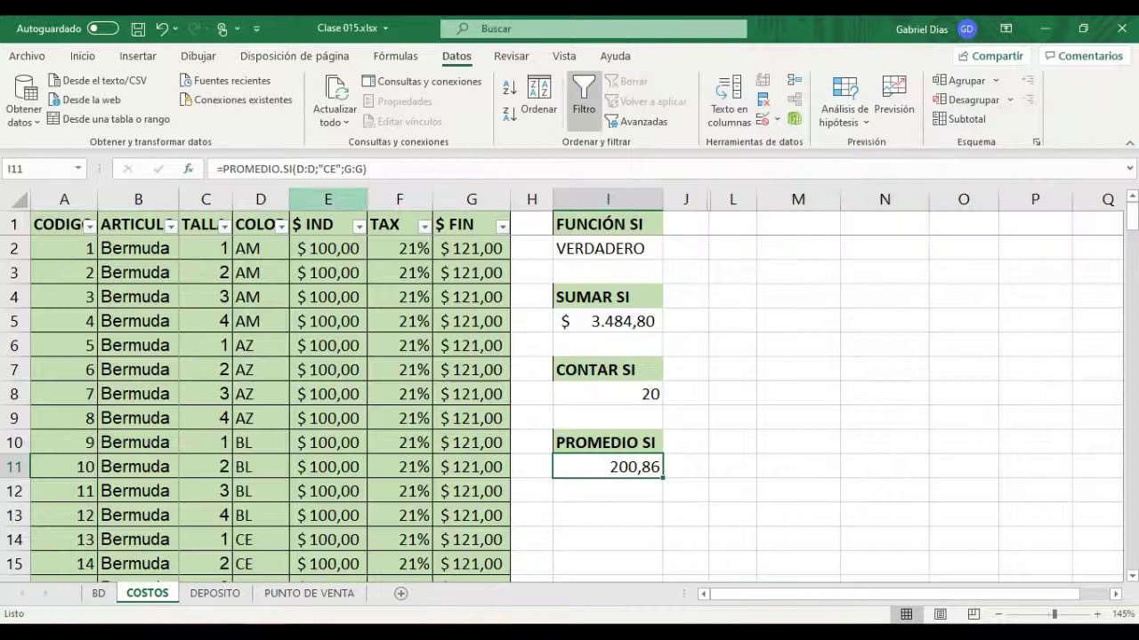
# - Filter the COLOR column to CE and select the visible $ FIN values to check their average
pyautogui.click(281, 226)
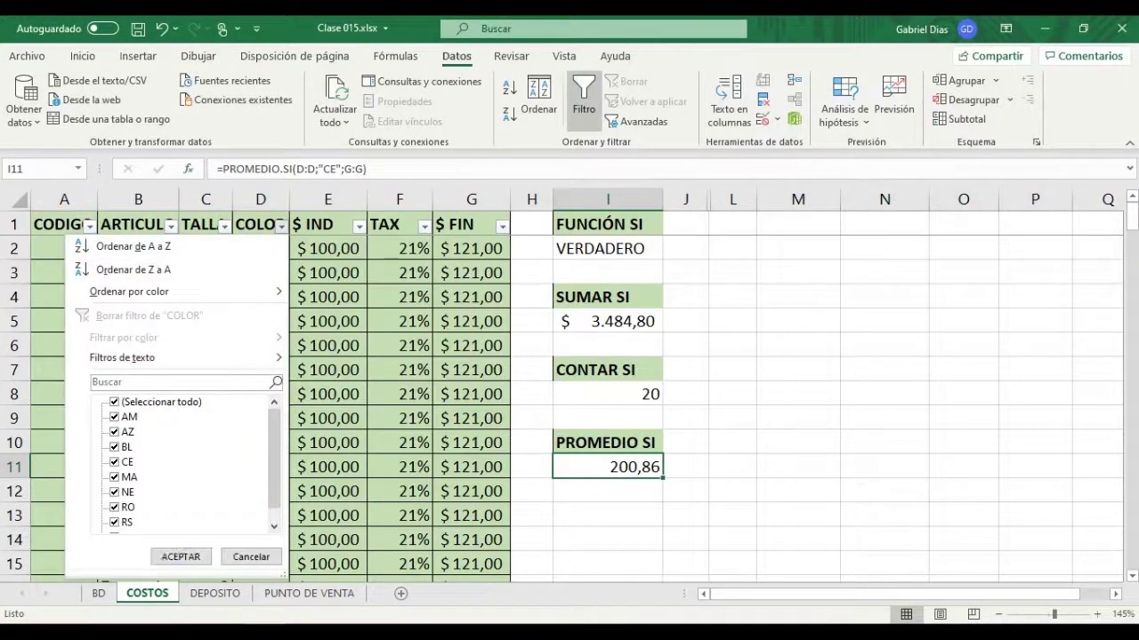
pyautogui.click(115, 402)
pyautogui.click(115, 462)
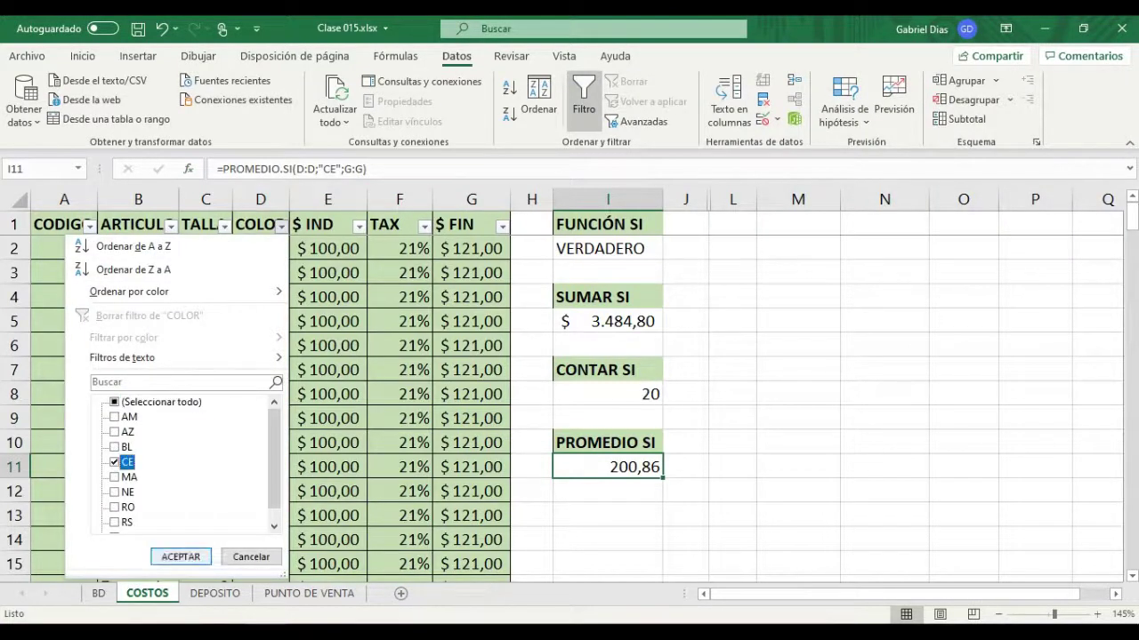
pyautogui.click(180, 557)
pyautogui.click(471, 249)
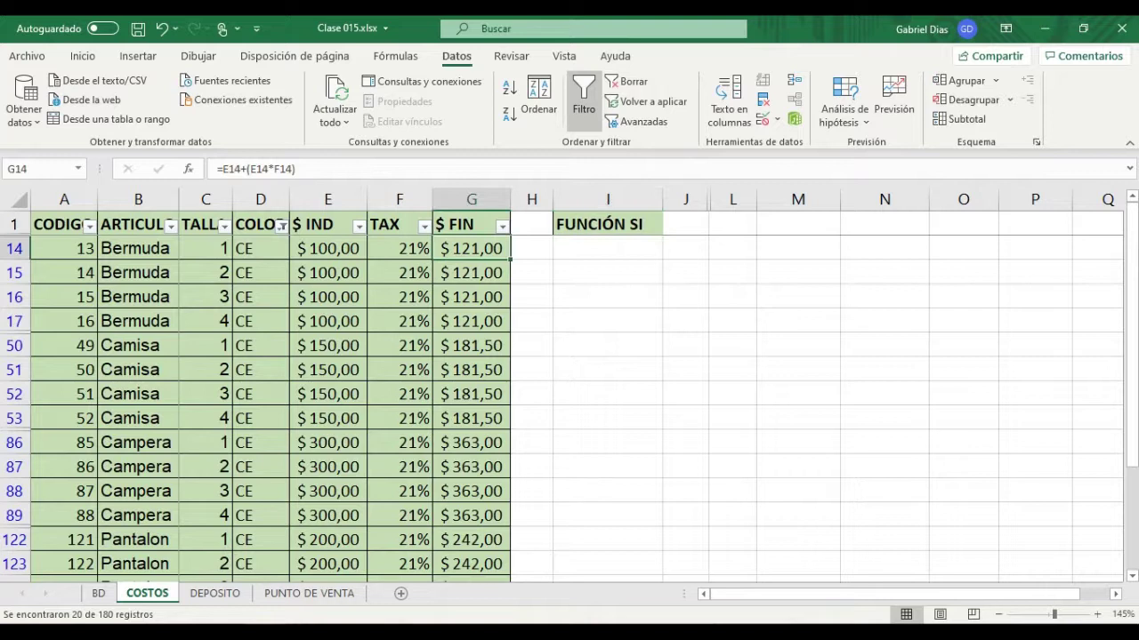
pyautogui.hotkey('ctrl', 'shift', 'Down')
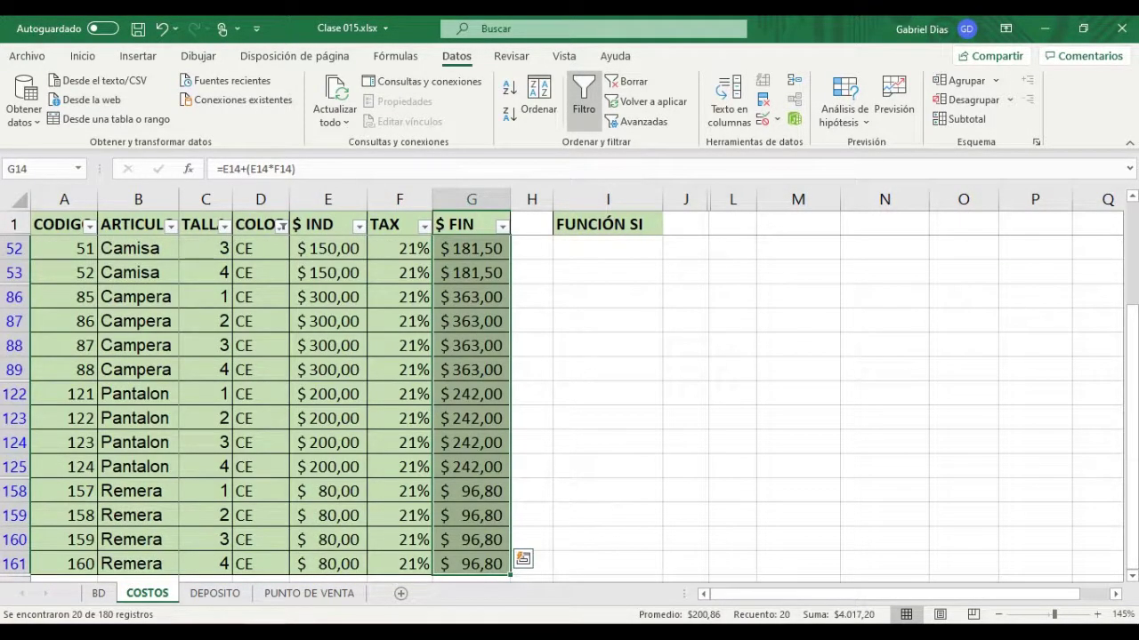
# - Remove the filters from the COSTOS table and return to the FUNCIÓN SI heading in I1
pyautogui.click(584, 98)
pyautogui.click(607, 369)
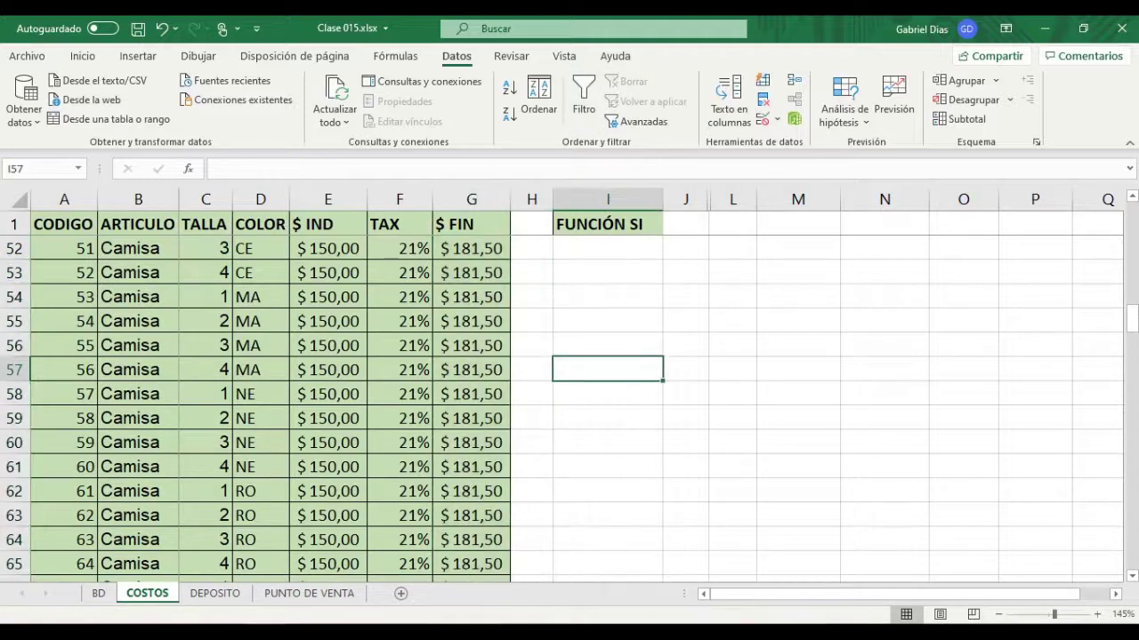
pyautogui.hotkey('ctrl', 'Up')
pyautogui.press('Up')
pyautogui.press('Up')
pyautogui.press('Up')
pyautogui.press('Up')
pyautogui.press('Up')
pyautogui.press('Up')
pyautogui.press('Up')
pyautogui.press('Up')
pyautogui.press('Up')
pyautogui.press('Up')
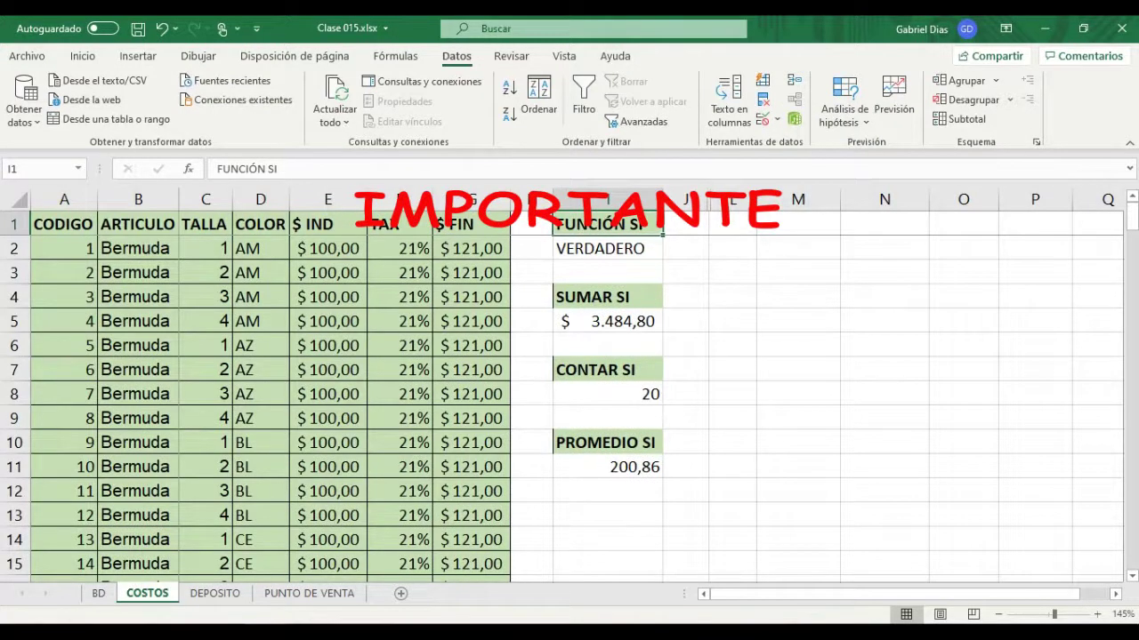
# - Examine how the table is laid out by selecting cells in the ARTICULO, $ IND and TAX columns and all of row 6
pyautogui.moveTo(138, 248); pyautogui.dragTo(137, 419)
pyautogui.moveTo(328, 273); pyautogui.dragTo(328, 418)
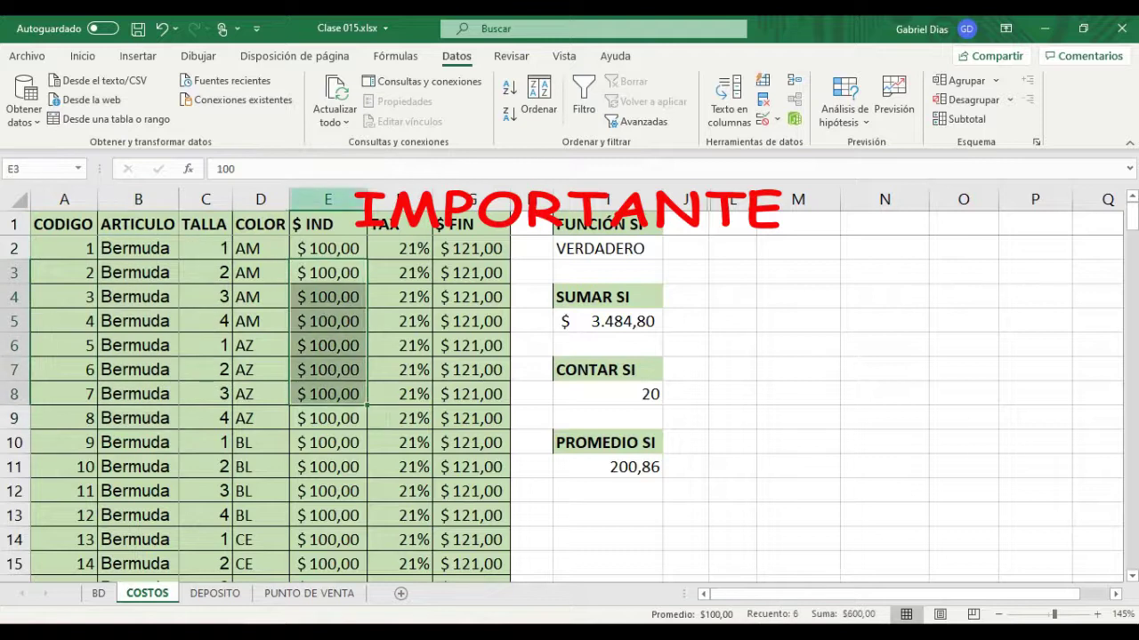
pyautogui.click(400, 199)
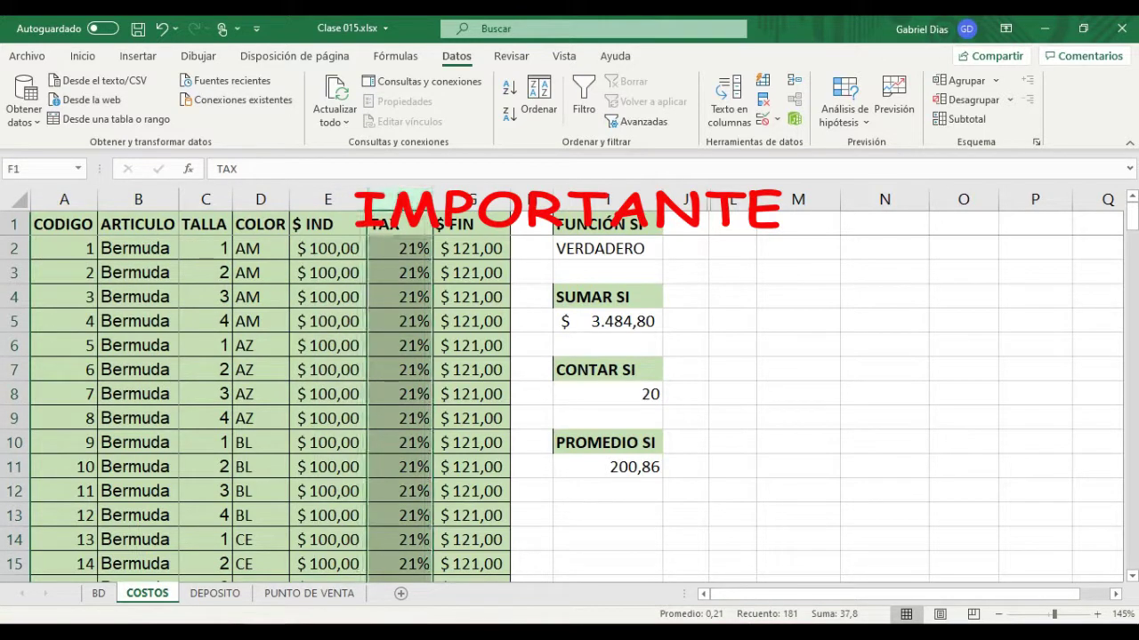
pyautogui.click(138, 199)
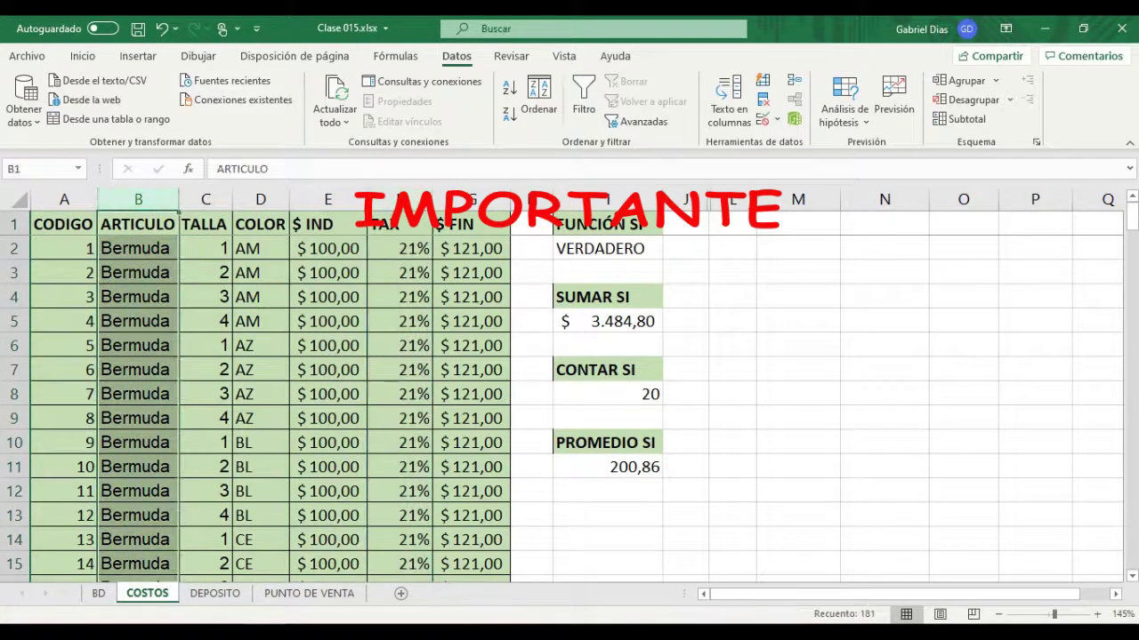
pyautogui.click(260, 370)
pyautogui.moveTo(64, 345); pyautogui.dragTo(351, 347)
pyautogui.click(11, 341)
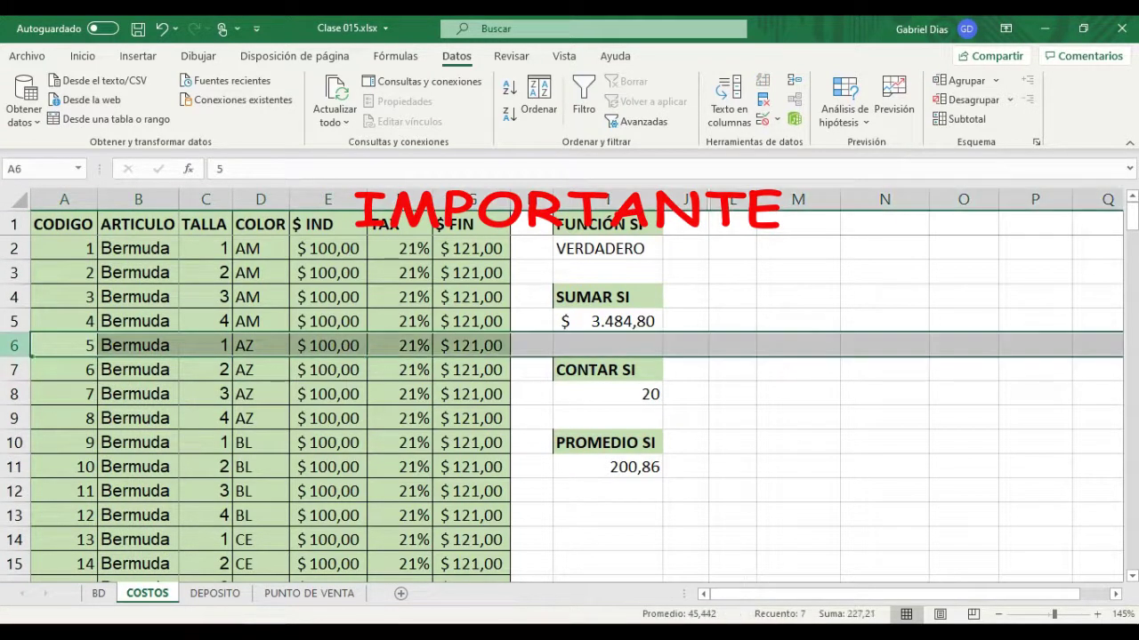
pyautogui.click(261, 394)
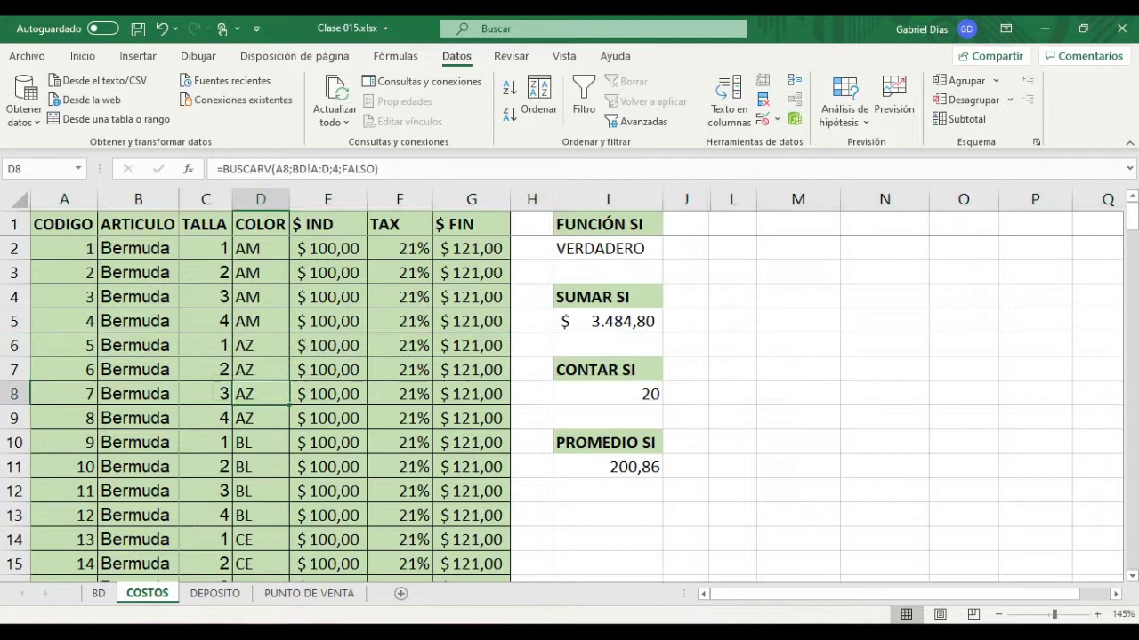